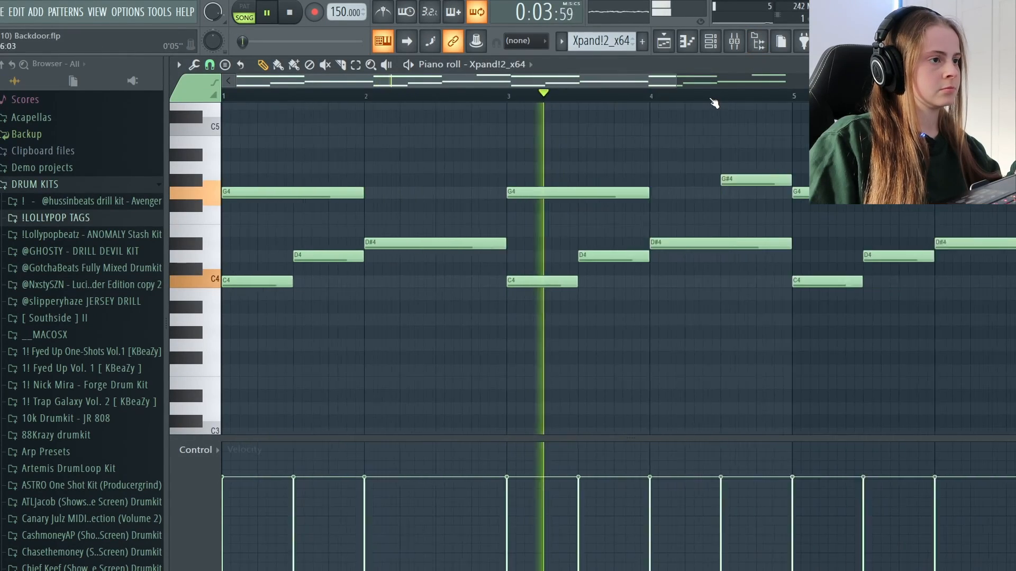
Step: Play back and review the melody notes of the Xpand!2_x64, Xpand!2_x64 #2 and reFX Nexus channels
scroll(715, 103, down, 3)
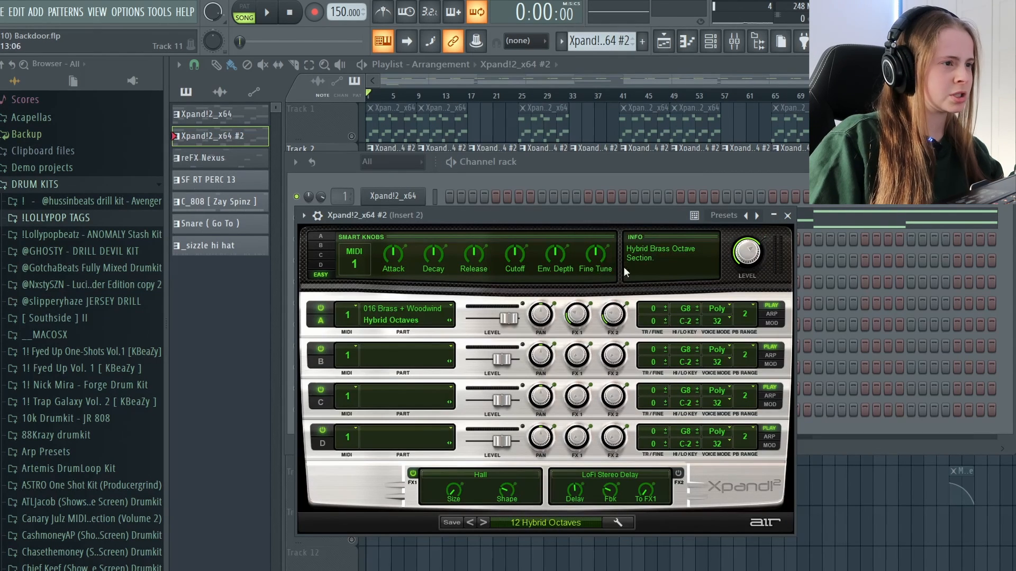
key(space)
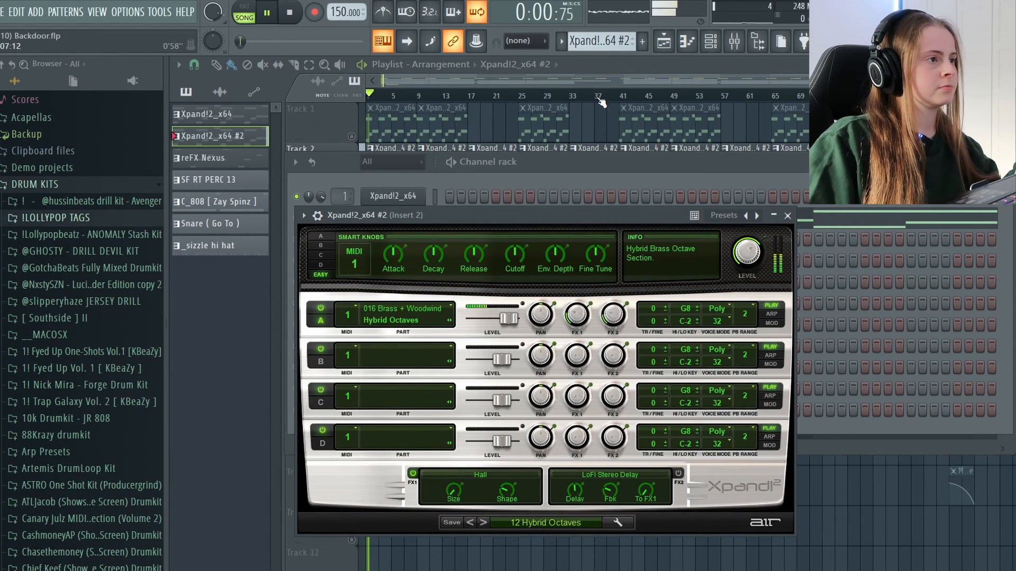
click(560, 79)
double_click(405, 154)
scroll(498, 96, up, 3)
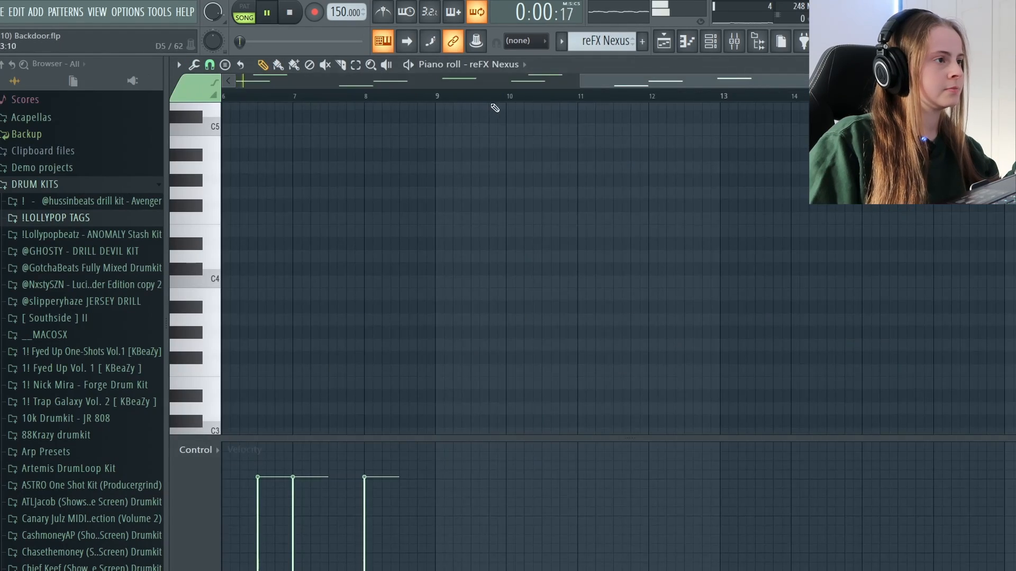
scroll(642, 277, up, 8)
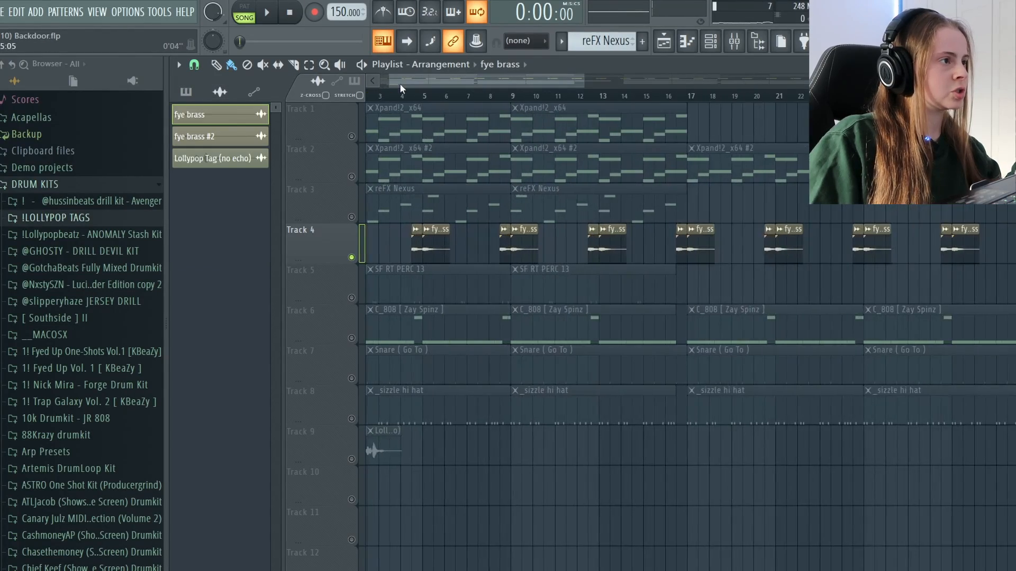
Step: Listen to the fye brass clips from the start of the arrangement and to the SF RT PERC 13 pattern
drag(401, 82, 367, 91)
scroll(380, 94, up, 5)
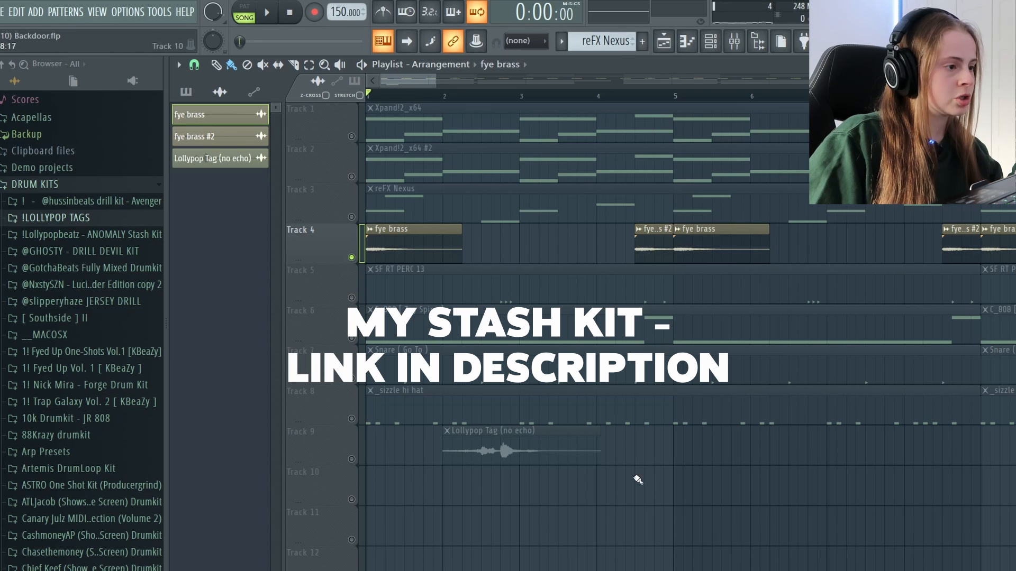
key(space)
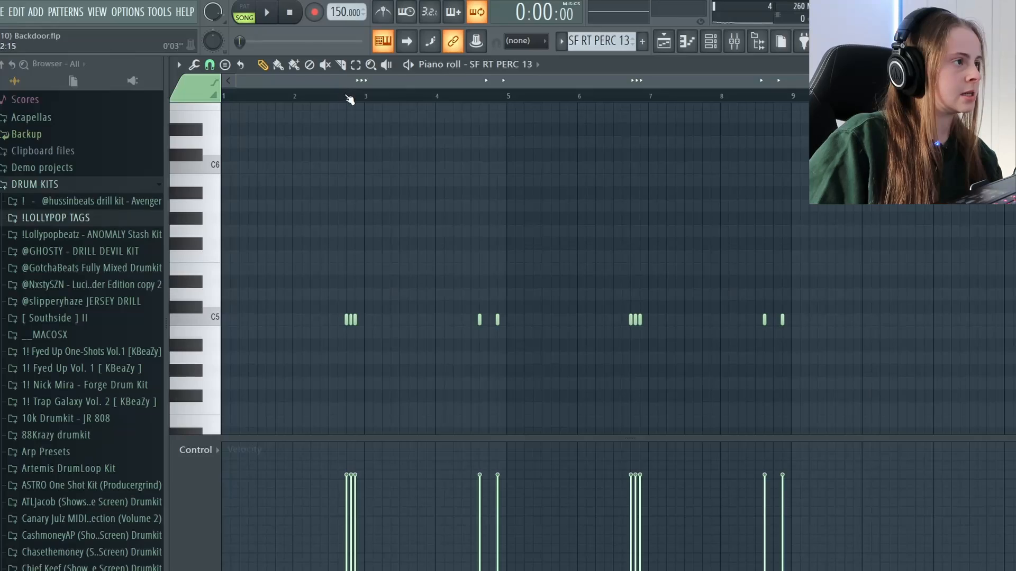
key(space)
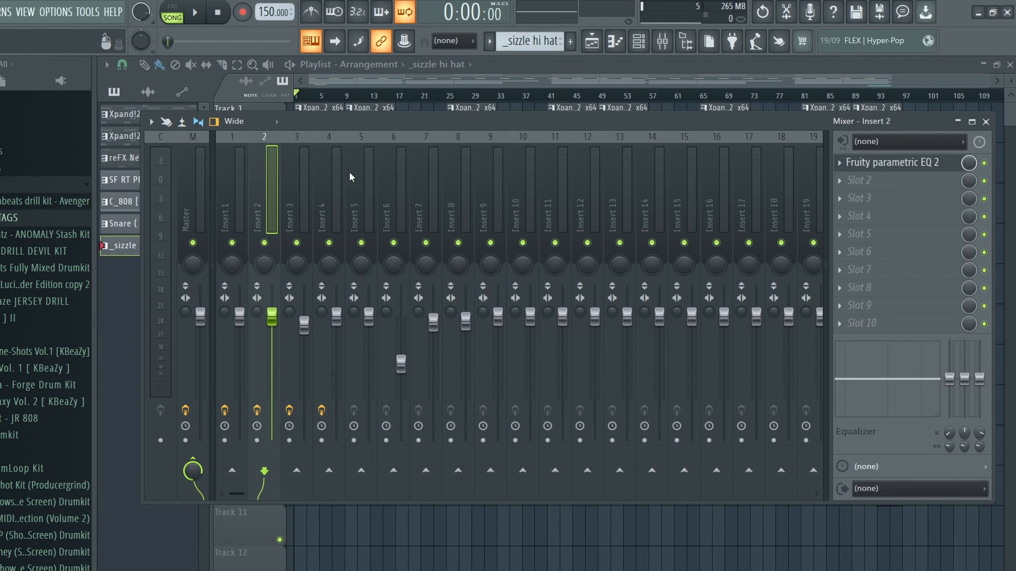
Step: Inspect the Fruity parametric EQ 2 on mixer Insert 2 and check the effects on Insert 3 and the Master track
click(898, 164)
click(898, 164)
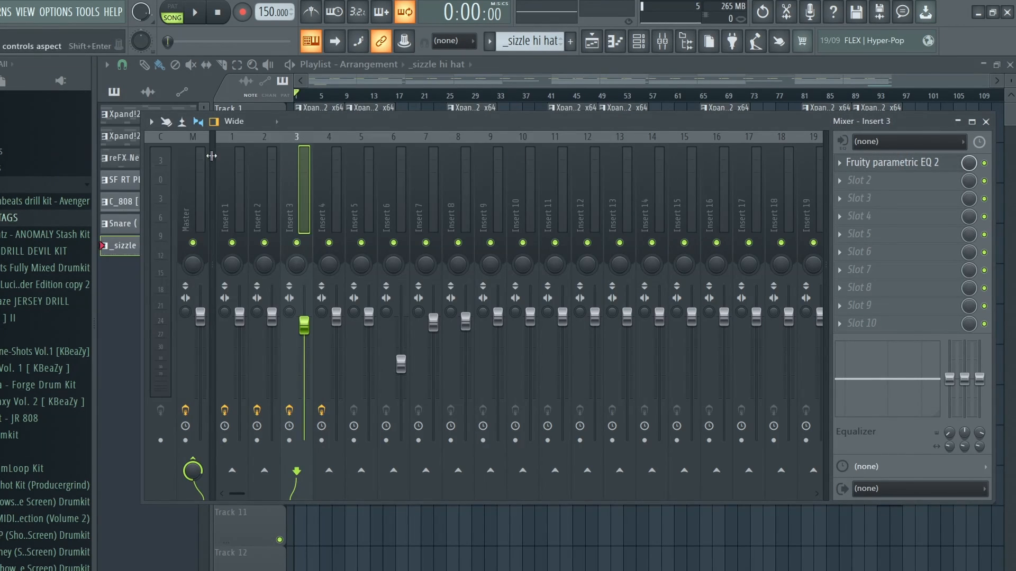
click(190, 158)
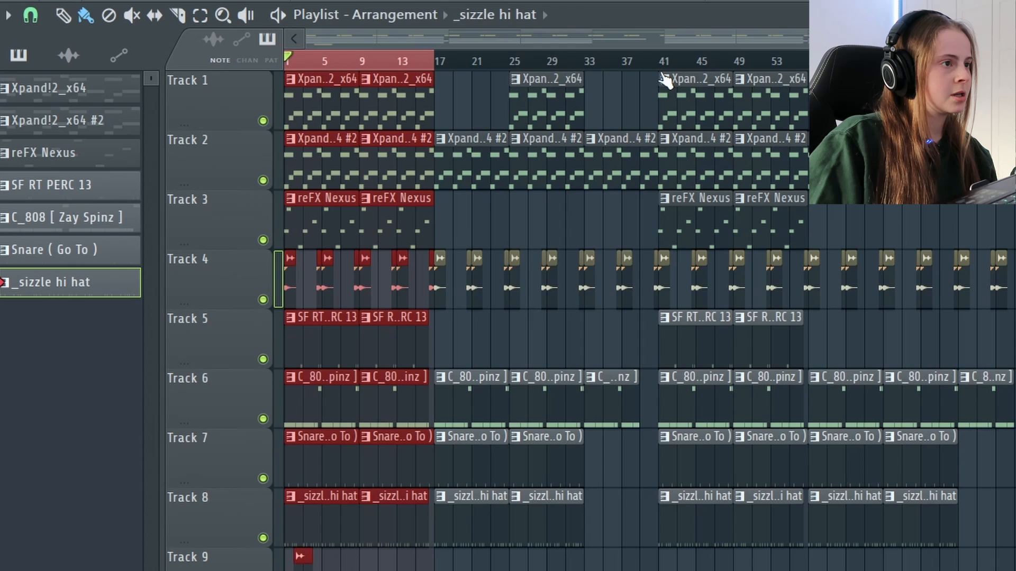
Step: Highlight the arrangement's sections on the playlist timeline, including bars 17 to 33 and bars 33 to 41
drag(661, 74, 493, 69)
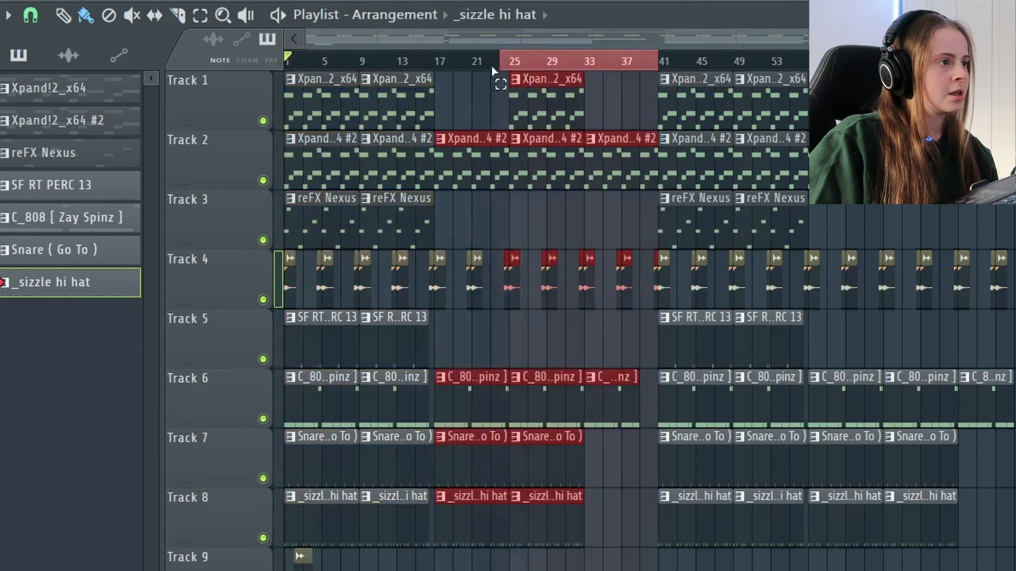
drag(585, 72, 454, 72)
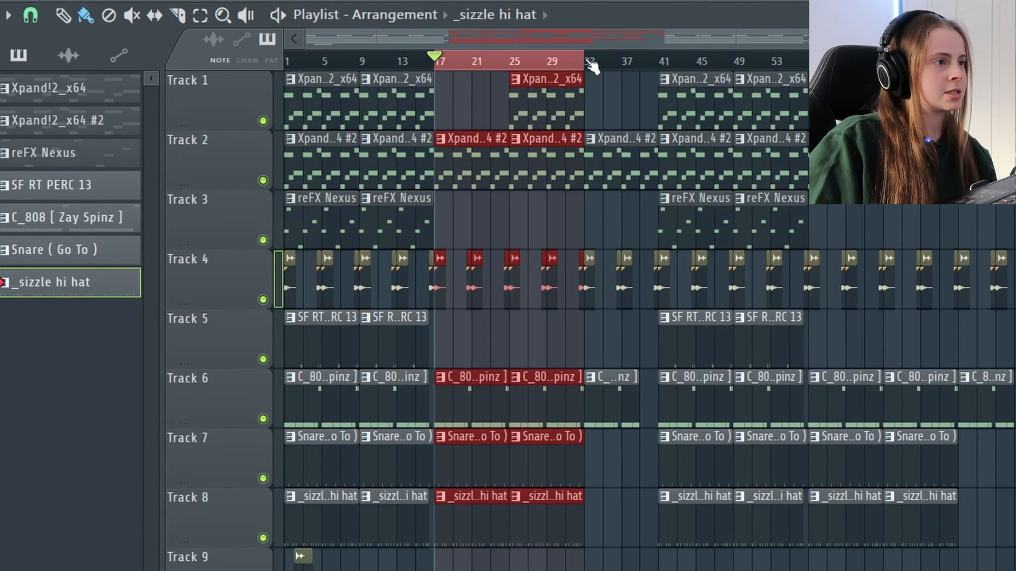
drag(665, 65, 591, 67)
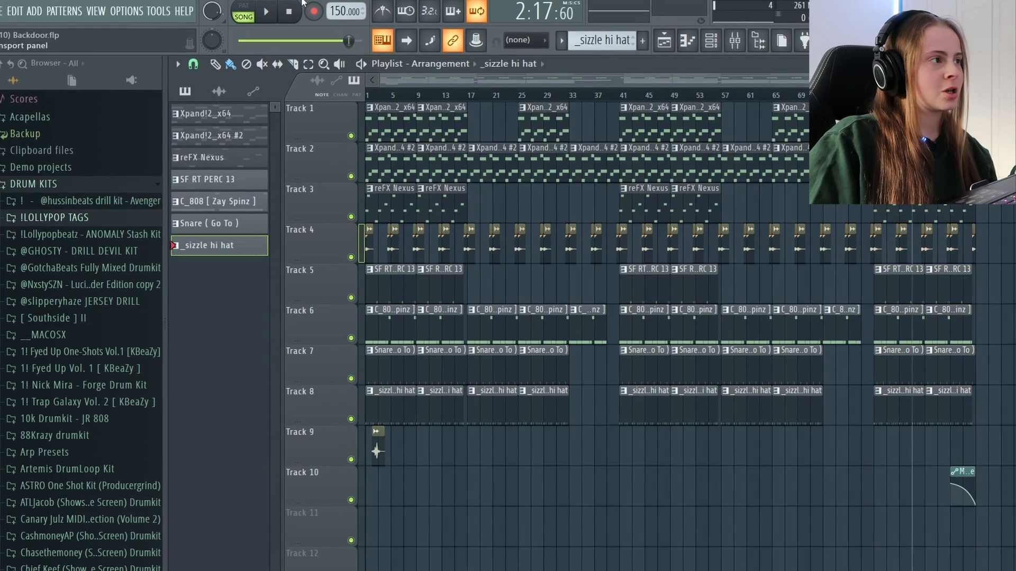
Step: Play the arrangement from bar 25 and from bar 33 to hear how the sections differ
key(space)
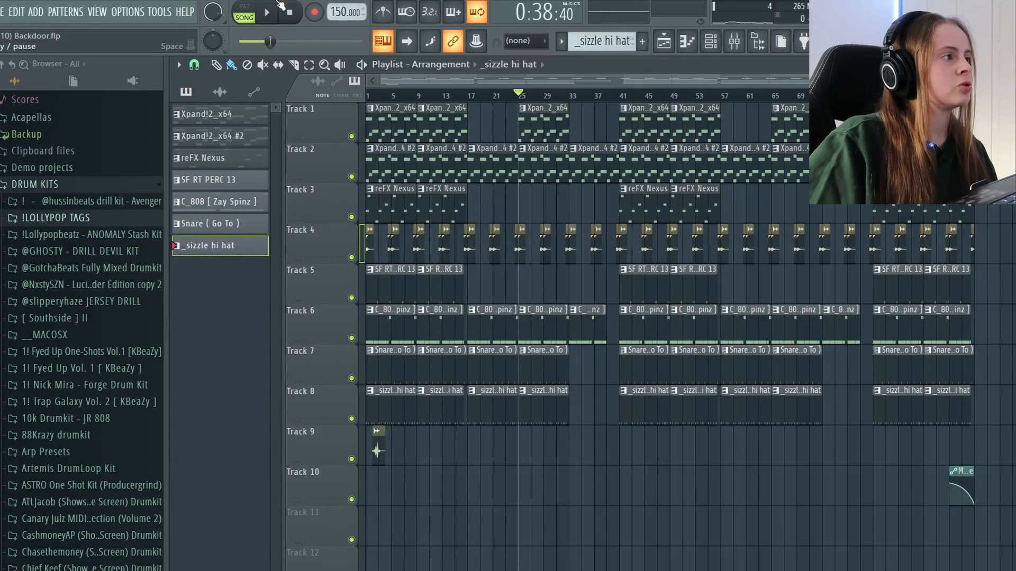
click(267, 13)
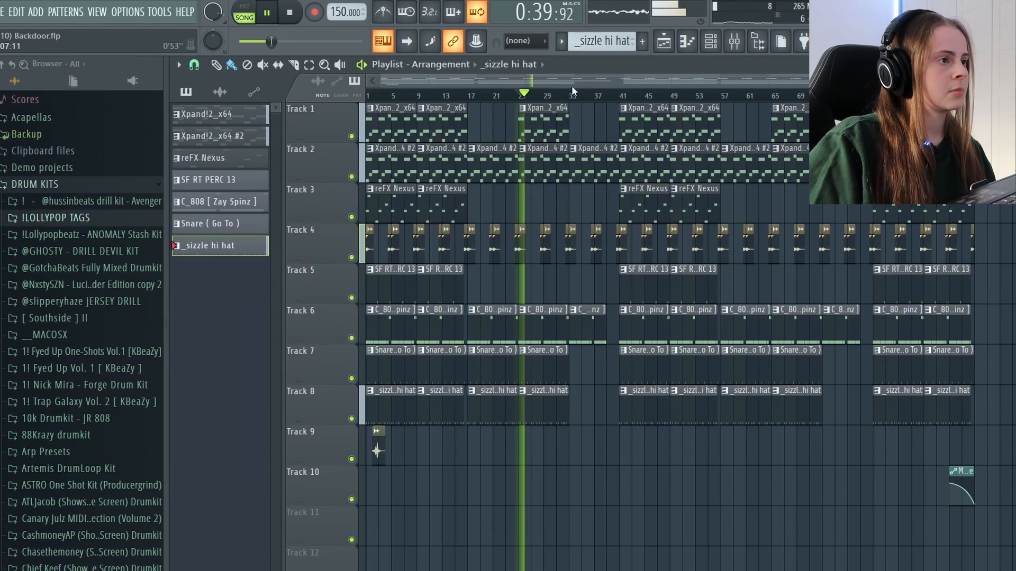
click(570, 98)
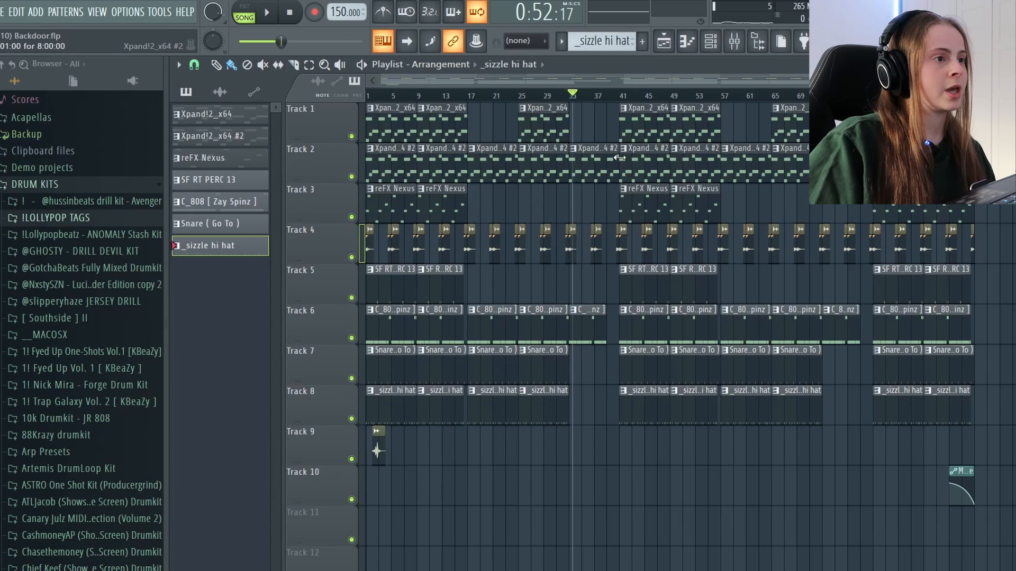
click(267, 12)
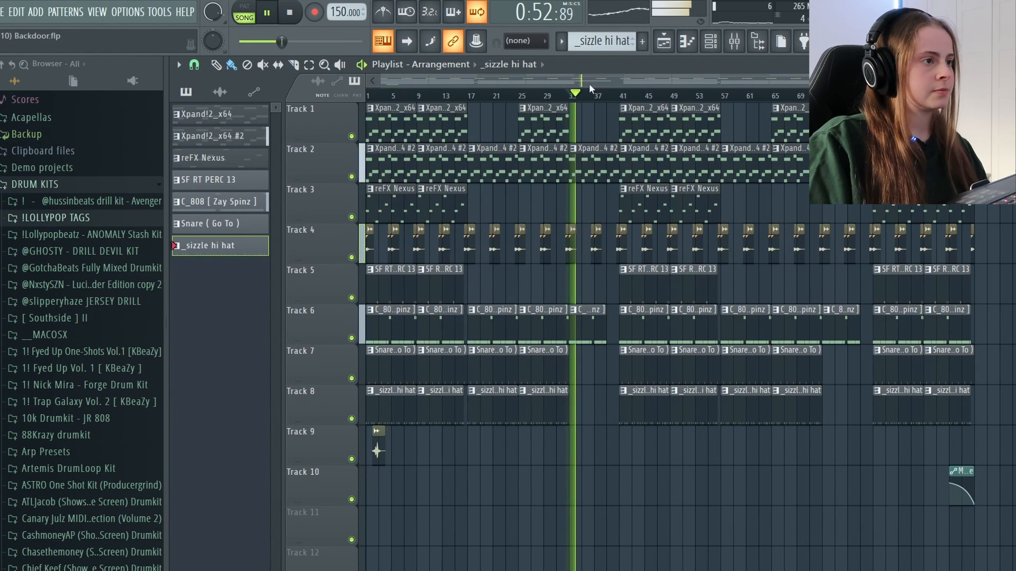
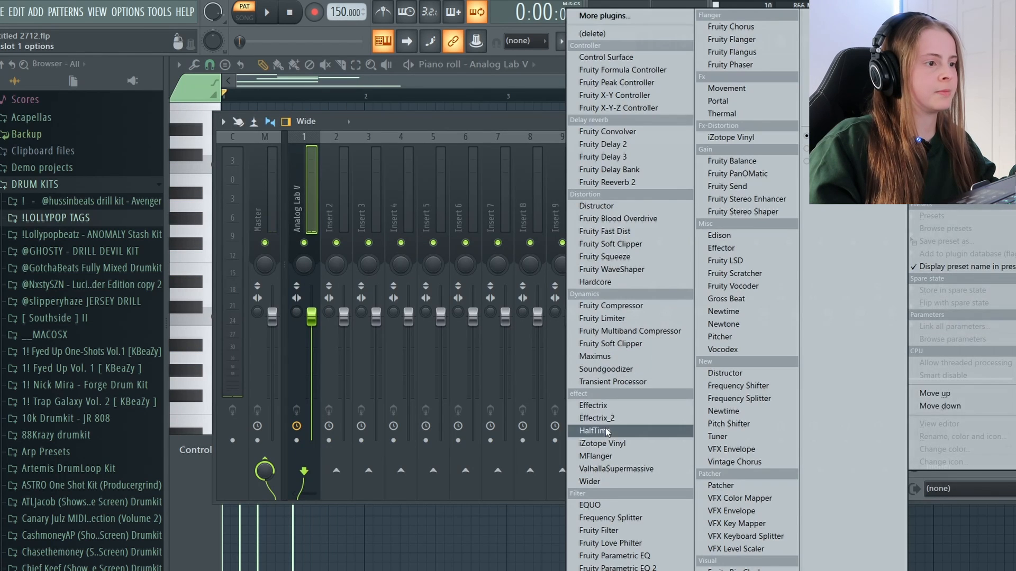
Step: Add the HalfTime effect to the Analog Lab V mixer track and open the channel's notes for editing
click(604, 432)
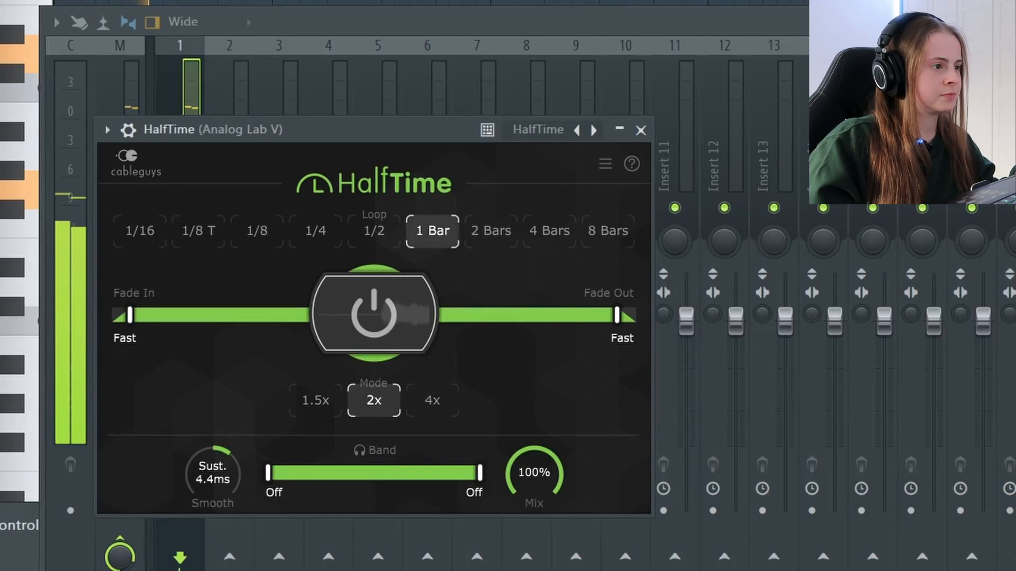
key(F6)
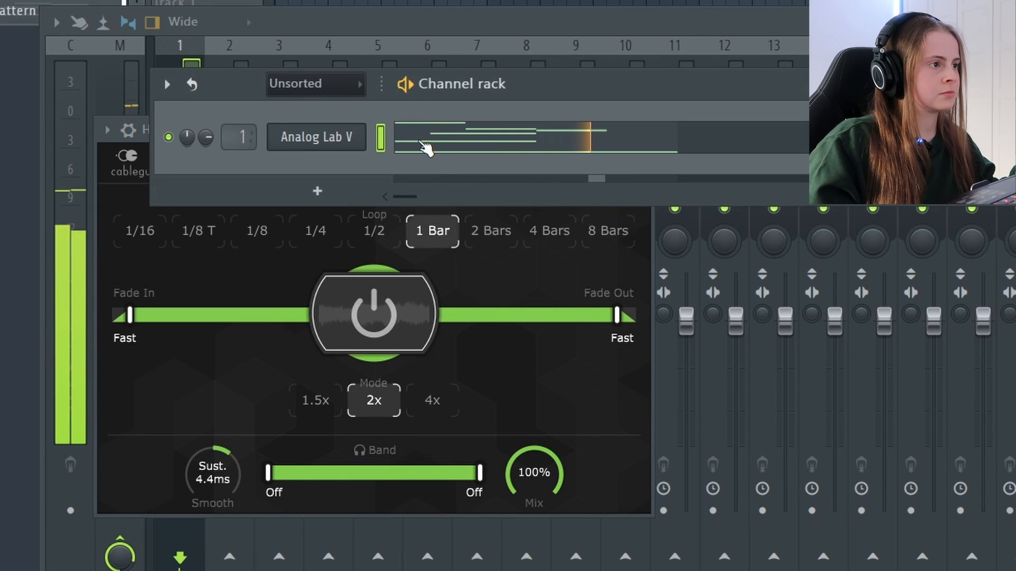
click(427, 149)
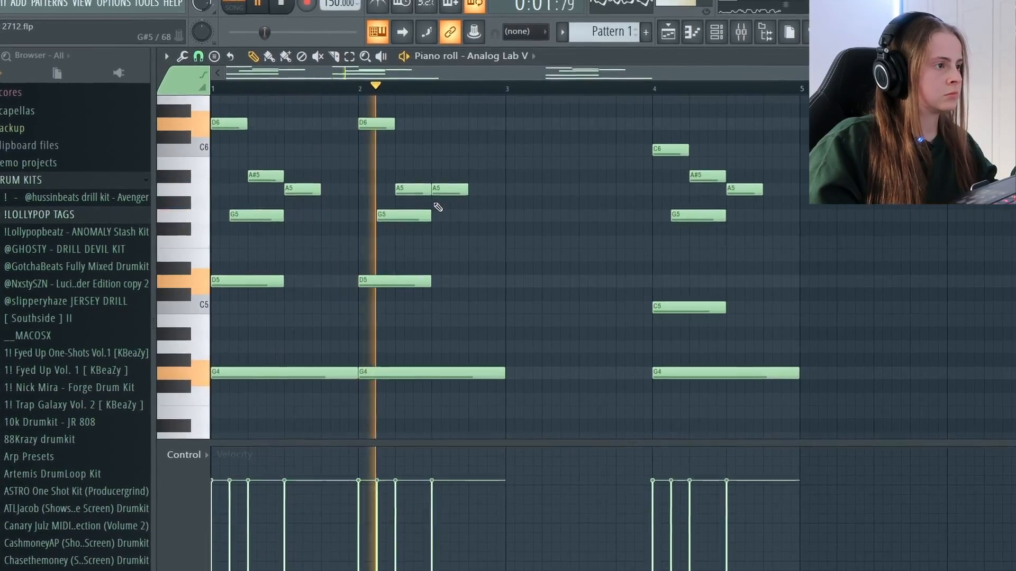
Step: In bar 2 of the Analog Lab V melody, delete the first A5 note, raise the G5 note to A5 and play the result
scroll(408, 211, up, 2)
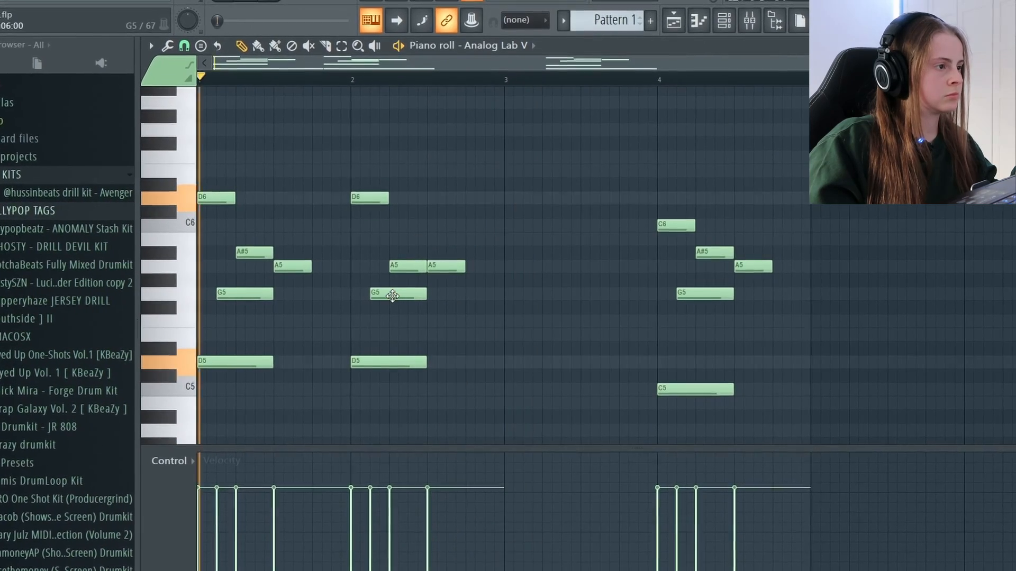
key(space)
right_click(395, 266)
drag(396, 290, 396, 260)
key(space)
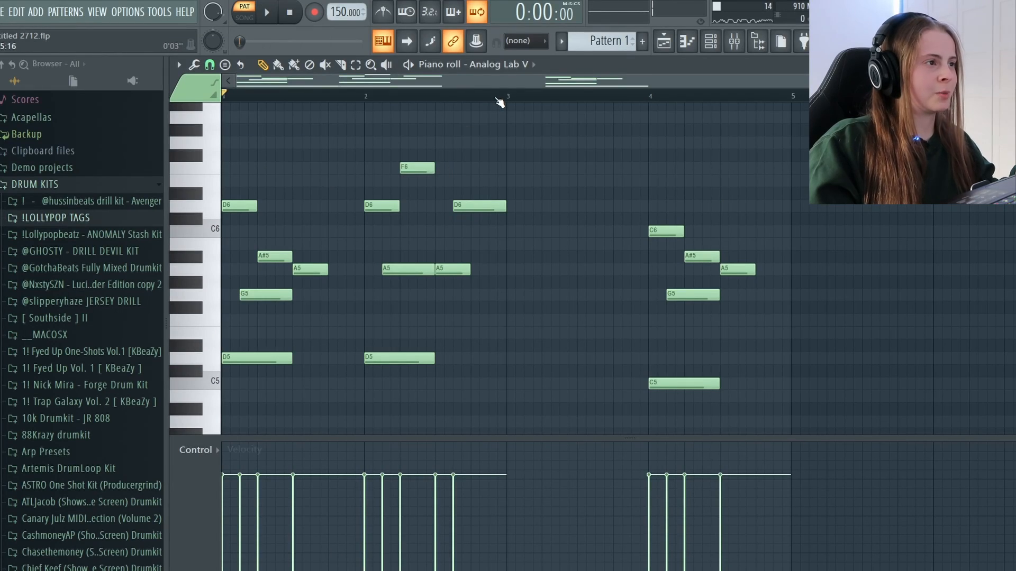
scroll(592, 157, up, 2)
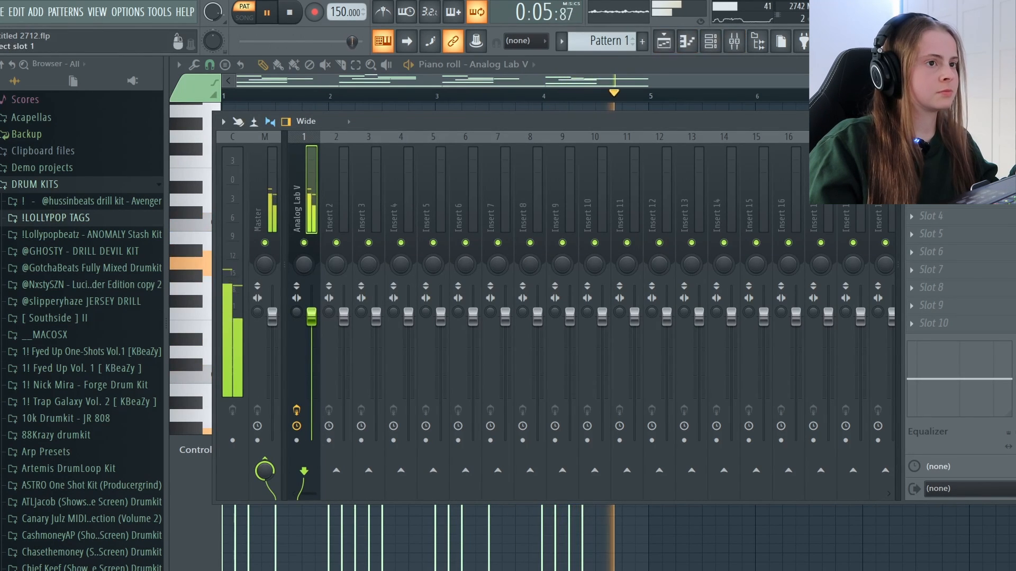
Step: Add Fruity Parametric EQ 2 to slot 2 of the Analog Lab V mixer track and adjust an EQ band
click(912, 181)
click(619, 568)
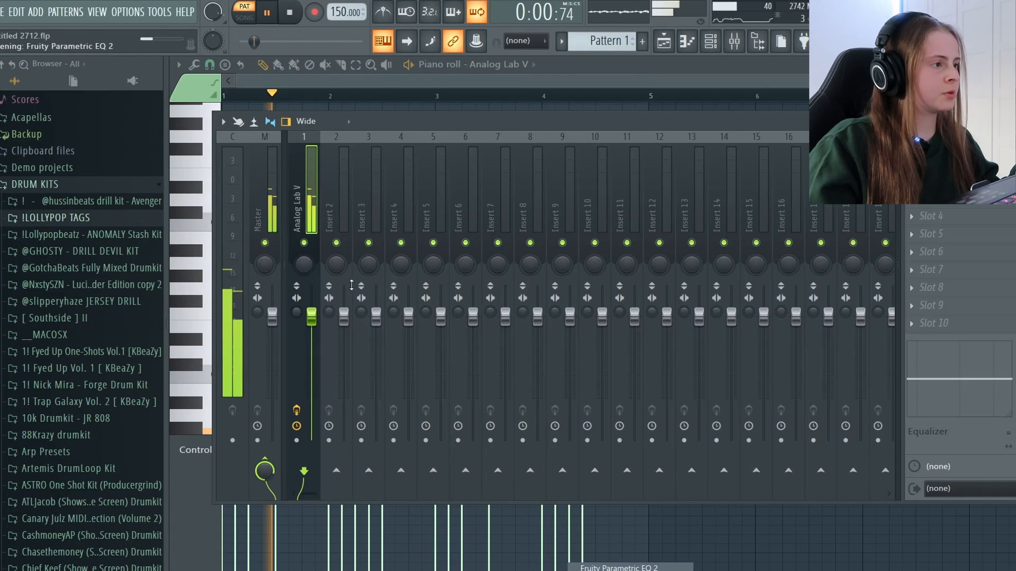
click(404, 394)
drag(335, 332, 381, 416)
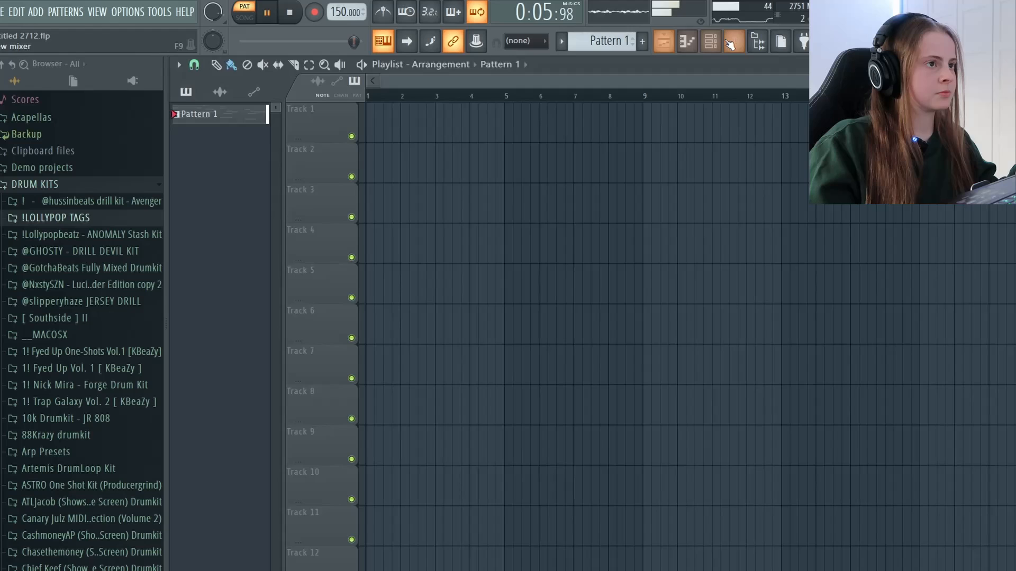
Step: Add an FL Keys instrument channel and open its piano roll
click(711, 41)
click(401, 235)
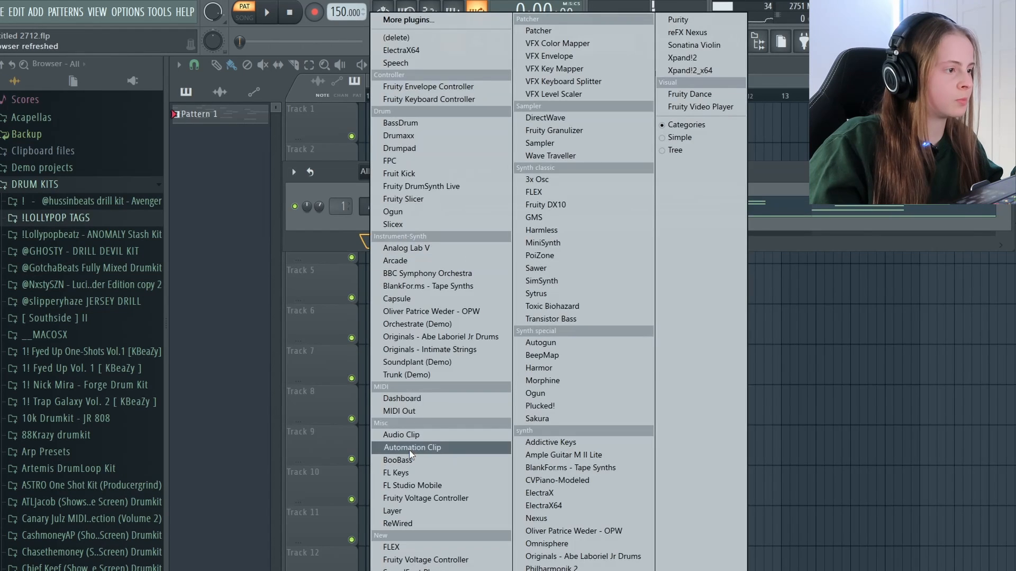
click(421, 473)
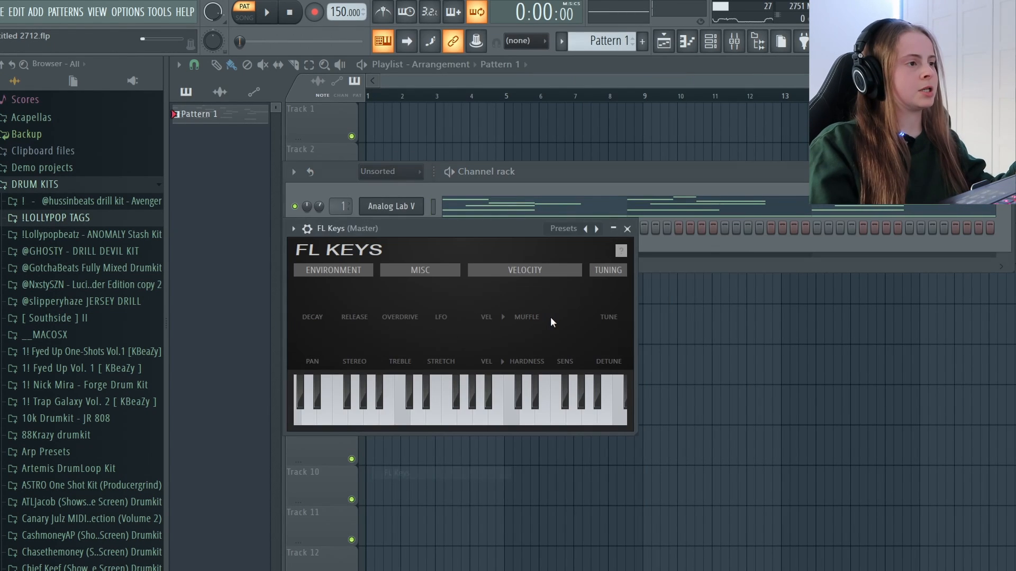
right_click(422, 222)
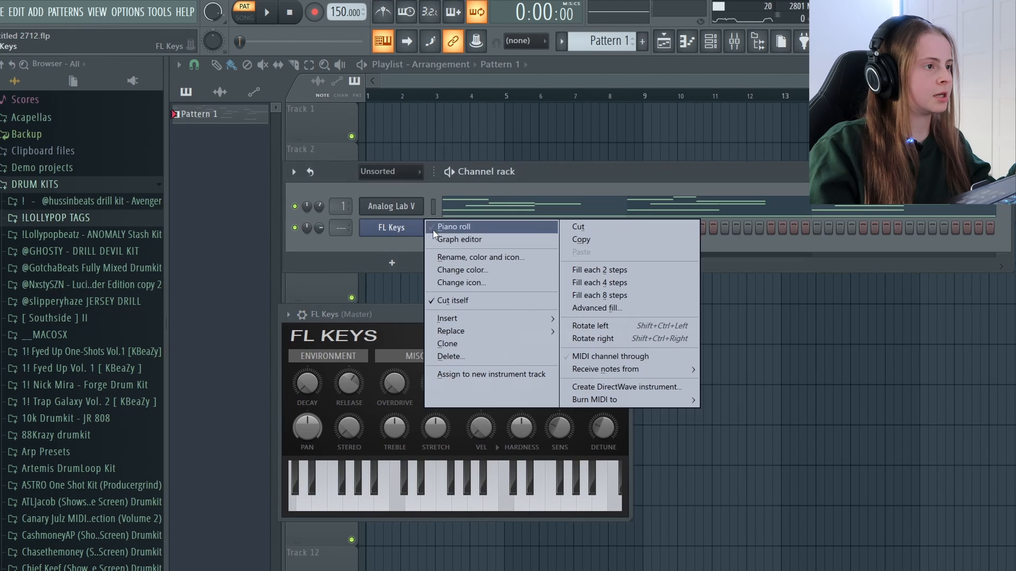
click(439, 227)
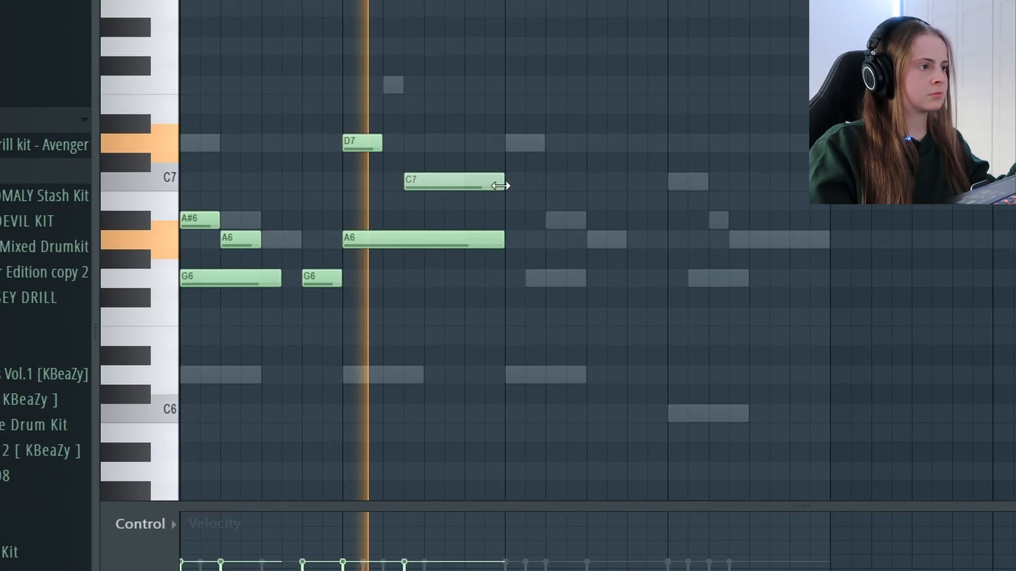
Step: In bar 2 of the counter-melody, move the C7 note two steps earlier and shorten the D7 and C7 notes
drag(397, 225, 385, 226)
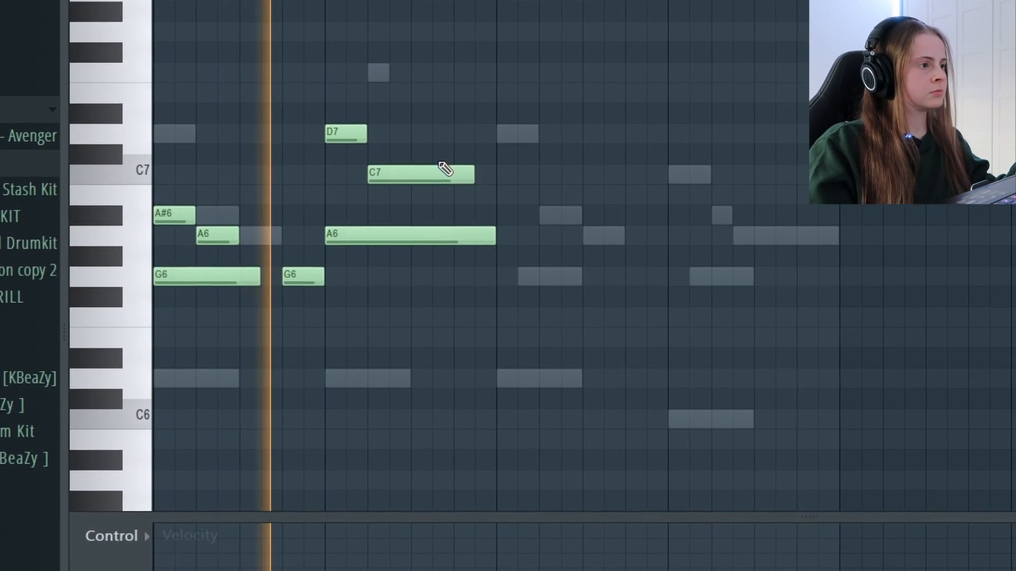
drag(383, 166, 361, 165)
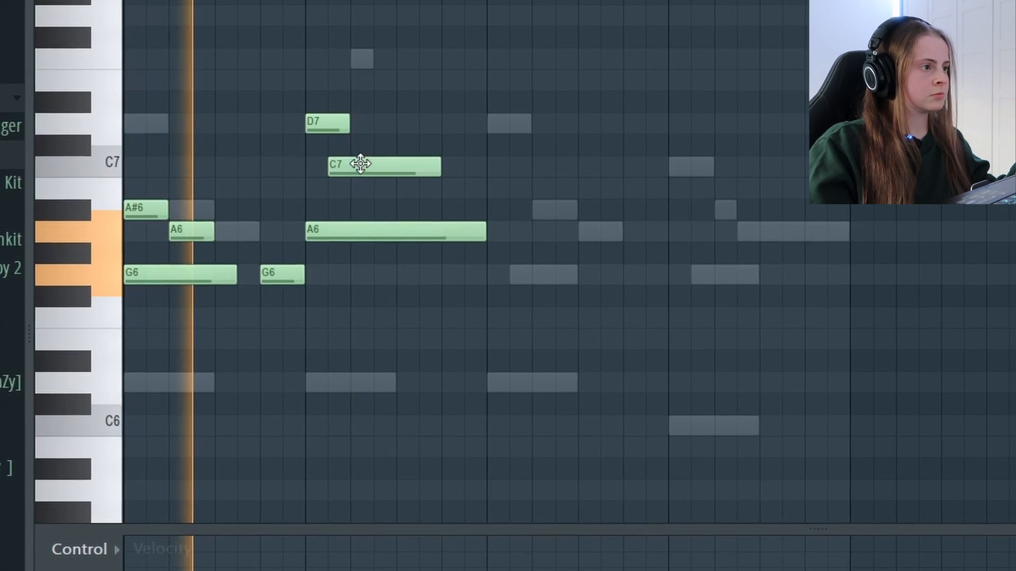
drag(353, 126, 333, 126)
drag(429, 163, 336, 163)
click(342, 183)
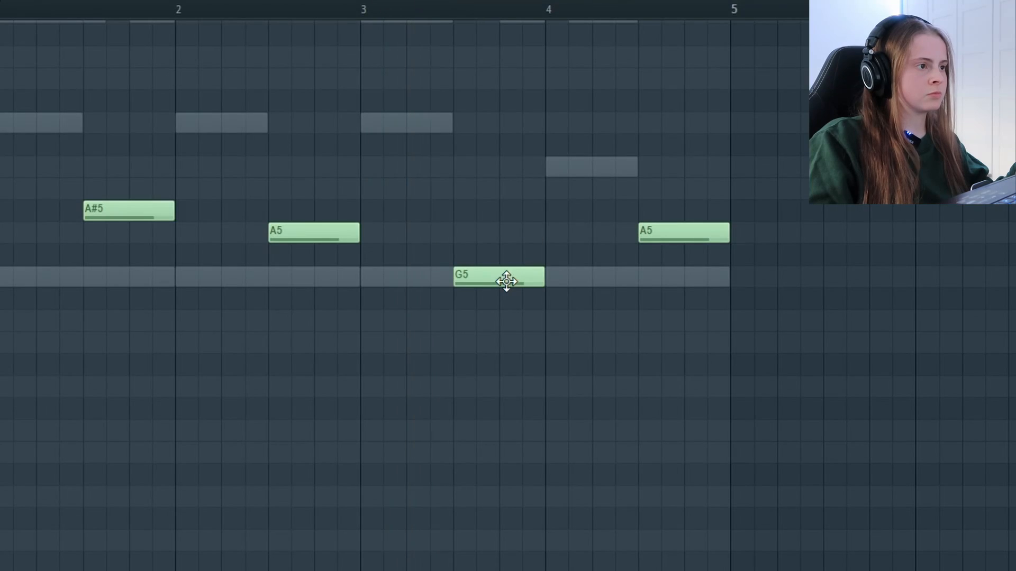
Step: Raise the G5 note in bar 3 to C6 and move the last A5 note in bar 4 higher
scroll(507, 275, up, 3)
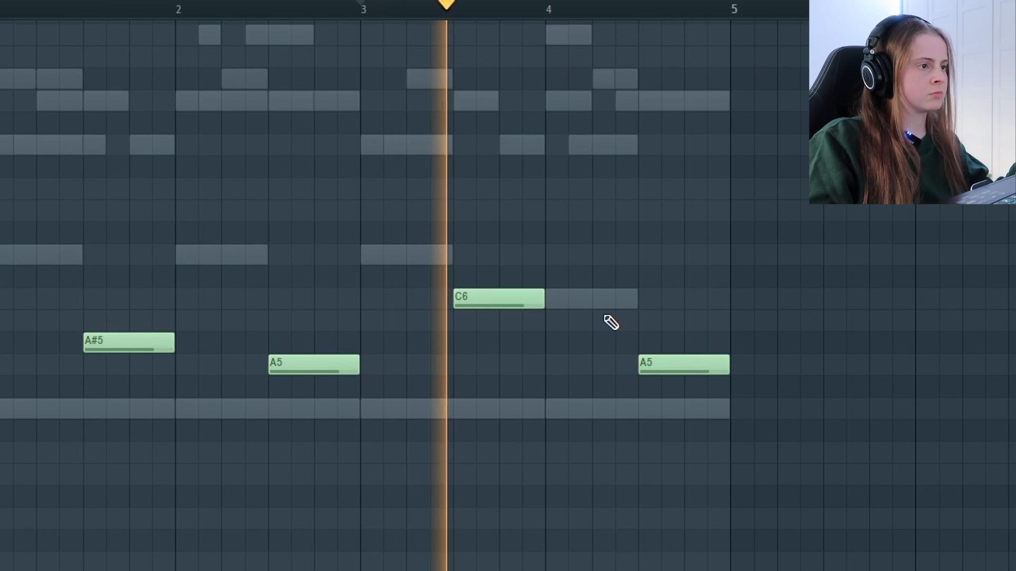
drag(672, 363, 674, 246)
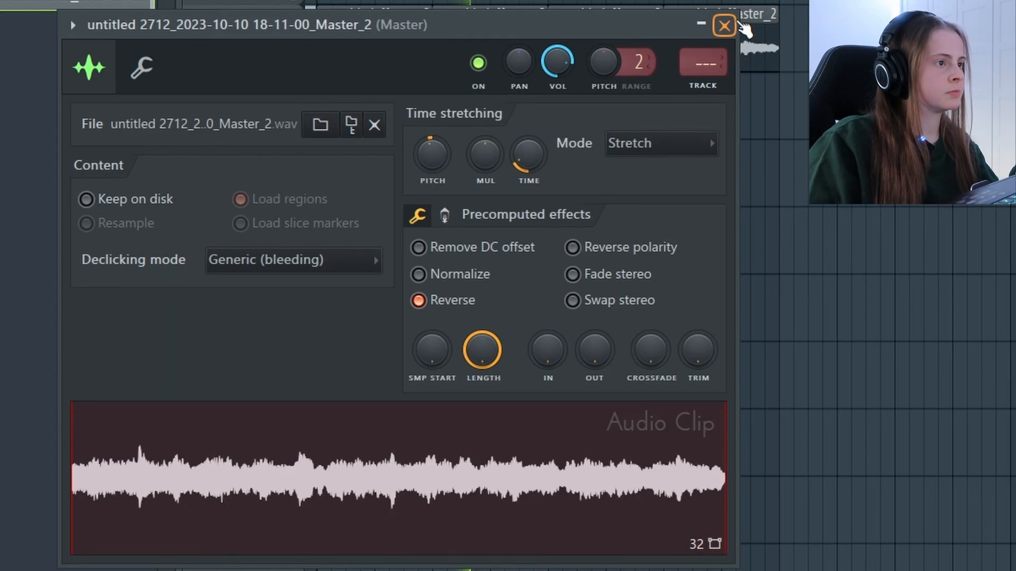
Step: Close the settings of the reversed Master_2 audio clip
click(732, 29)
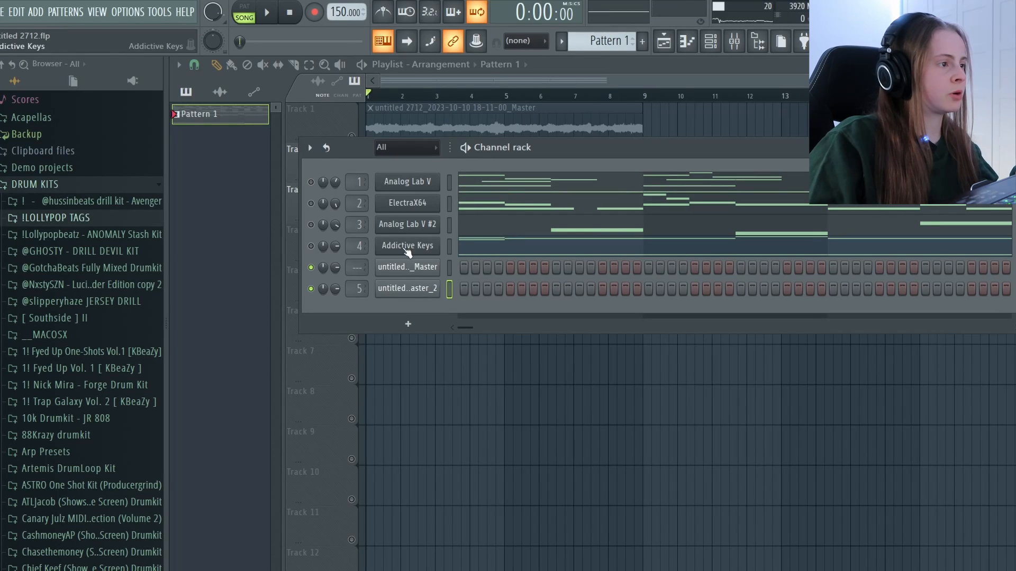
Step: Delete the C2 note that follows the three D2 notes and place a higher bass note in its position during playback
mouse_move(627, 154)
mouse_down()
mouse_move(600, 151)
mouse_move(633, 139)
mouse_move(632, 149)
mouse_up()
key(space)
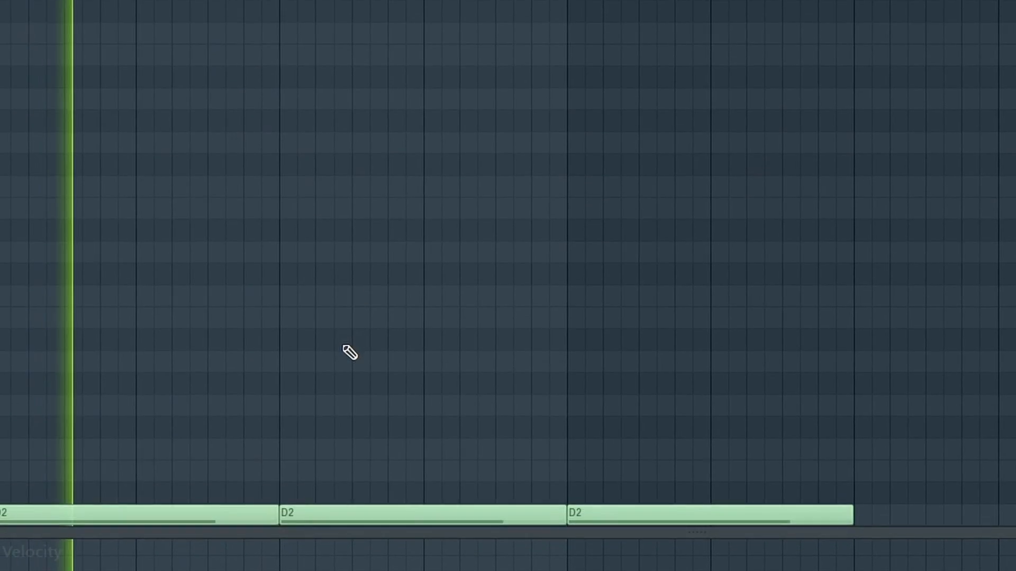
scroll(476, 249, down, 4)
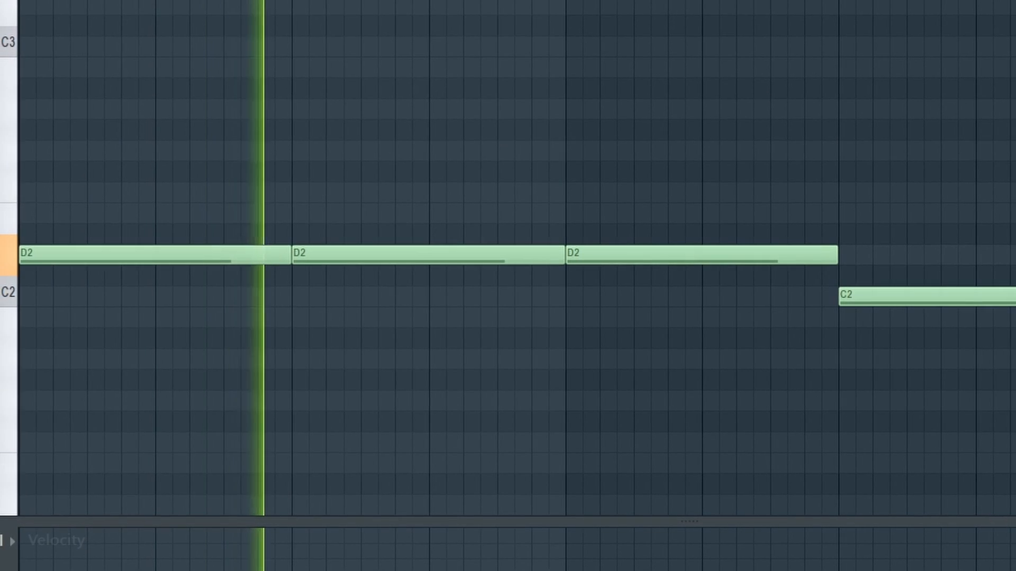
right_click(888, 299)
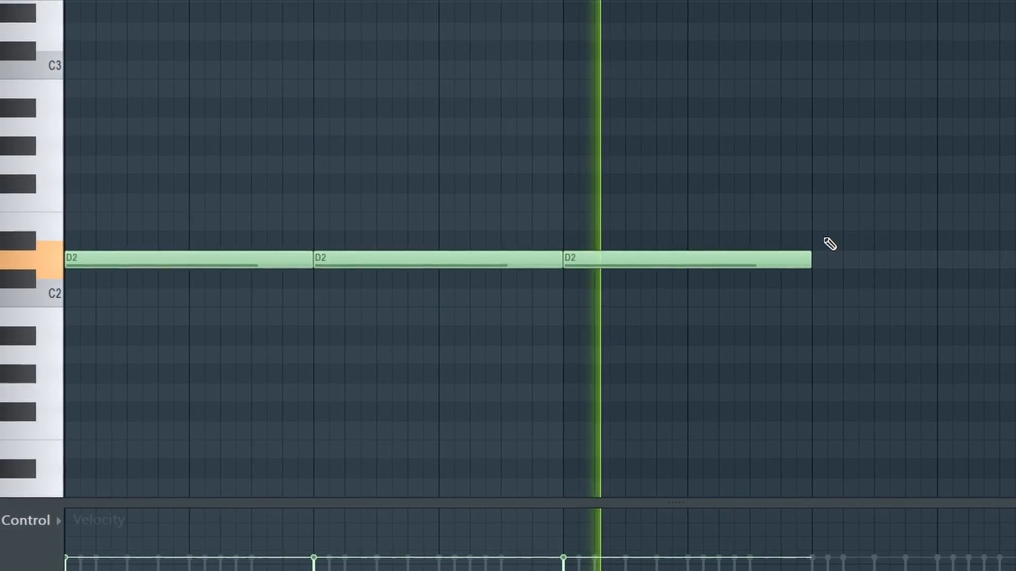
click(808, 204)
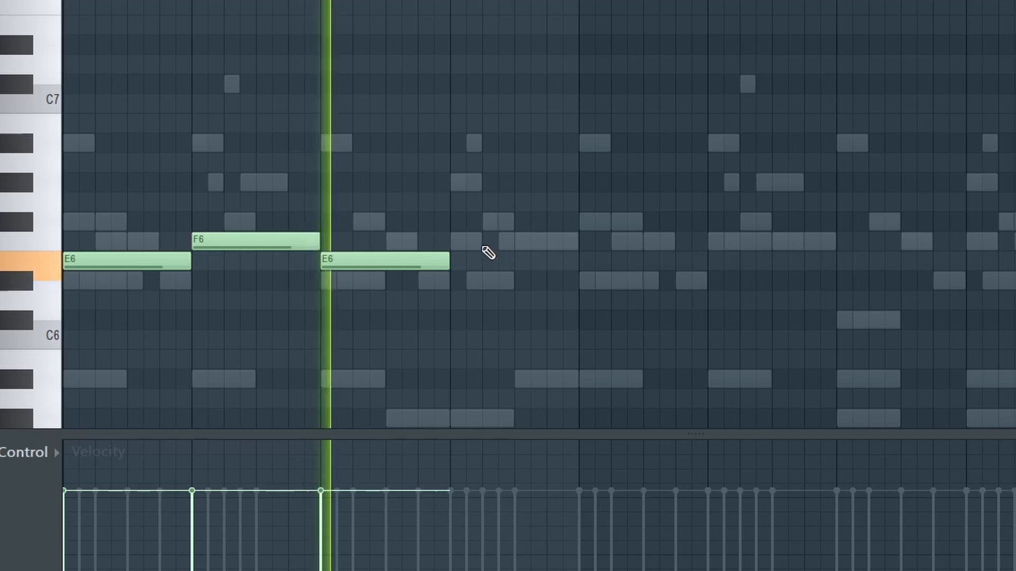
Step: Add an F6 note in bar 4 after the E6, F6, E6 notes and duplicate the four-bar phrase
click(459, 241)
key(ctrl+b)
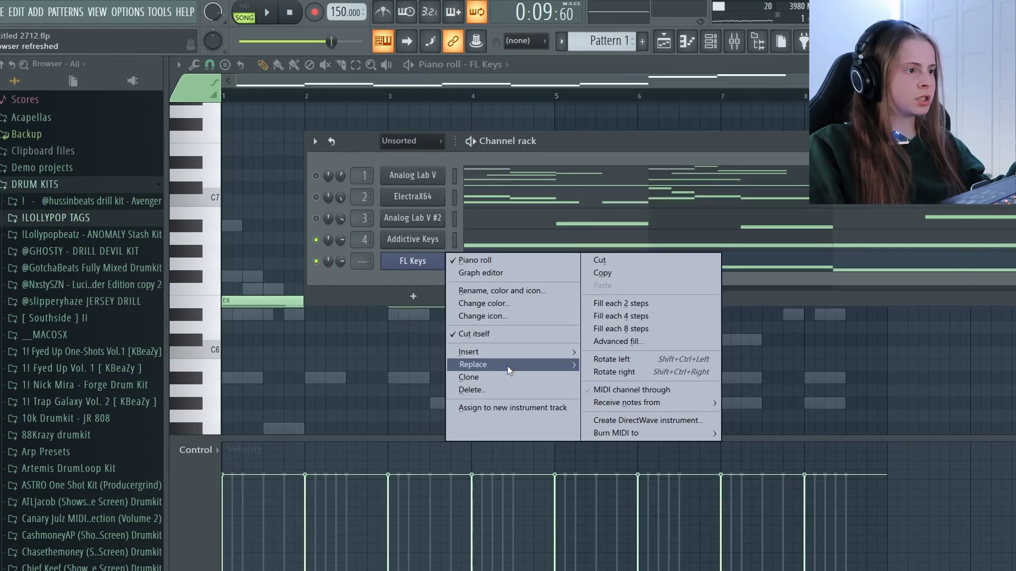
Step: Replace the FL Keys channel with Analog Lab V and browse its SHADOWS presets
mouse_move(473, 365)
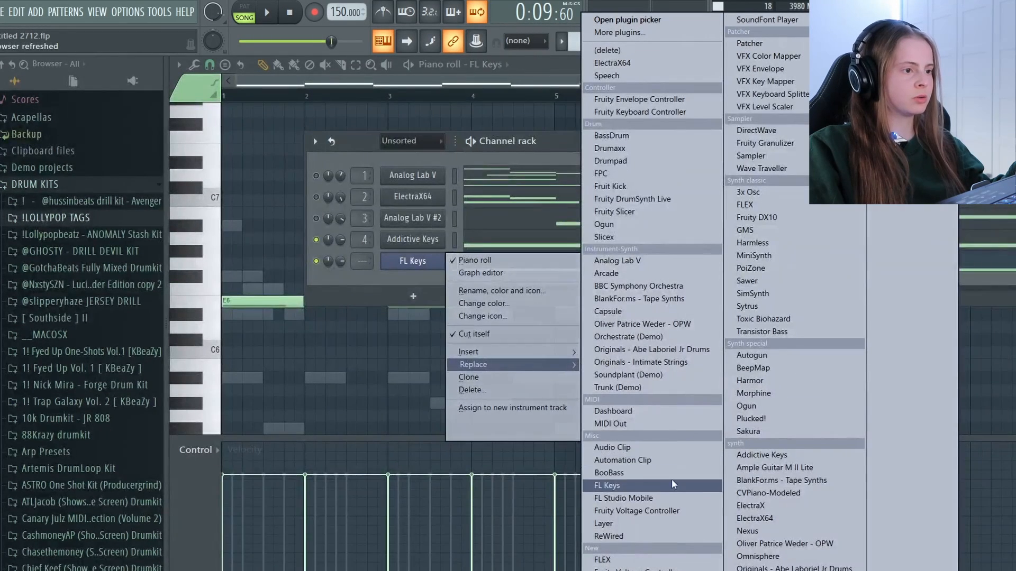
click(665, 264)
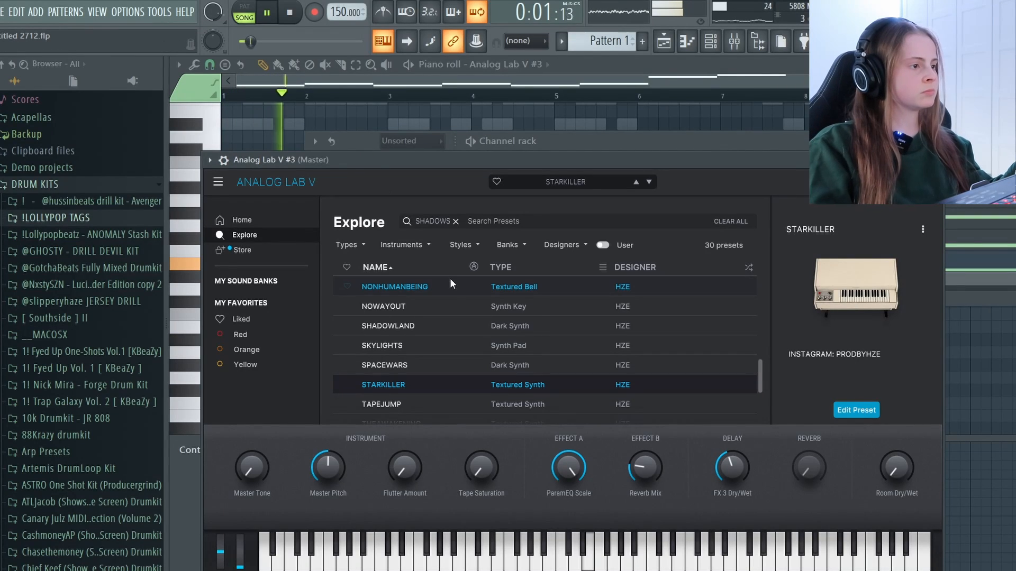
scroll(612, 355, down, 3)
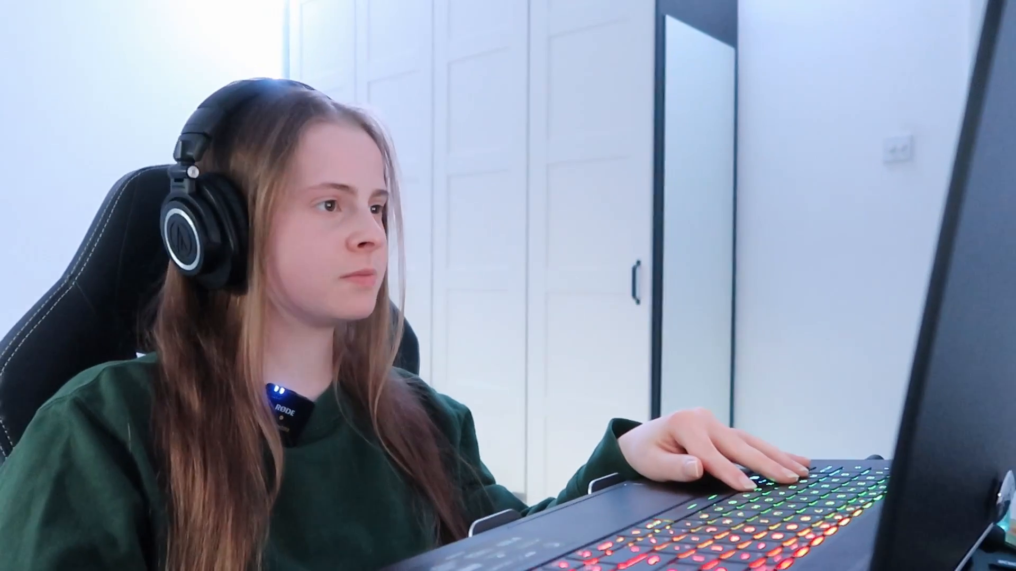
drag(599, 168, 582, 348)
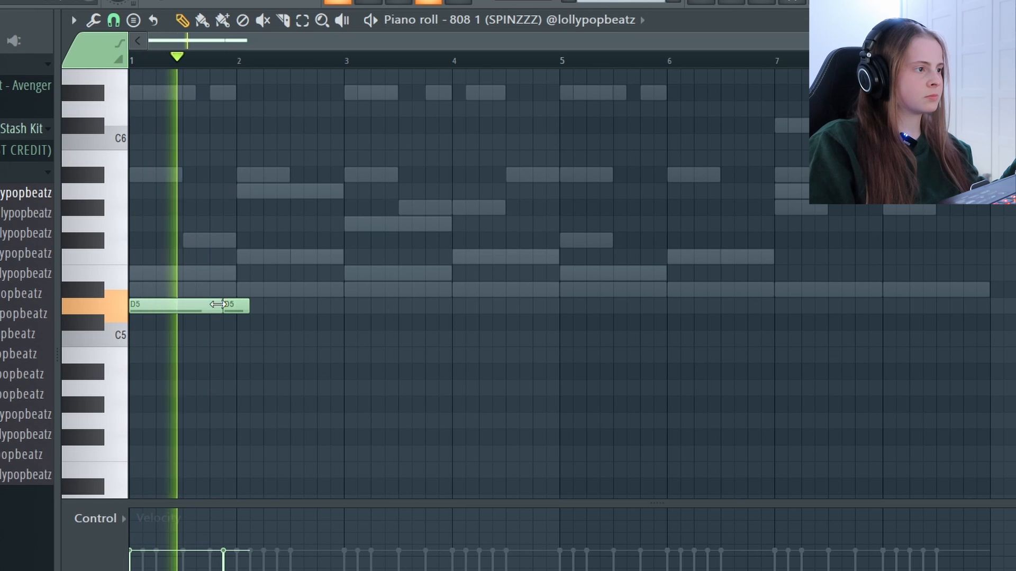
Step: Lengthen the second D5 note of the 808, add a third D5 note up to bar 3 and duplicate the pattern into bars 3 and 4
drag(250, 305, 264, 305)
click(270, 305)
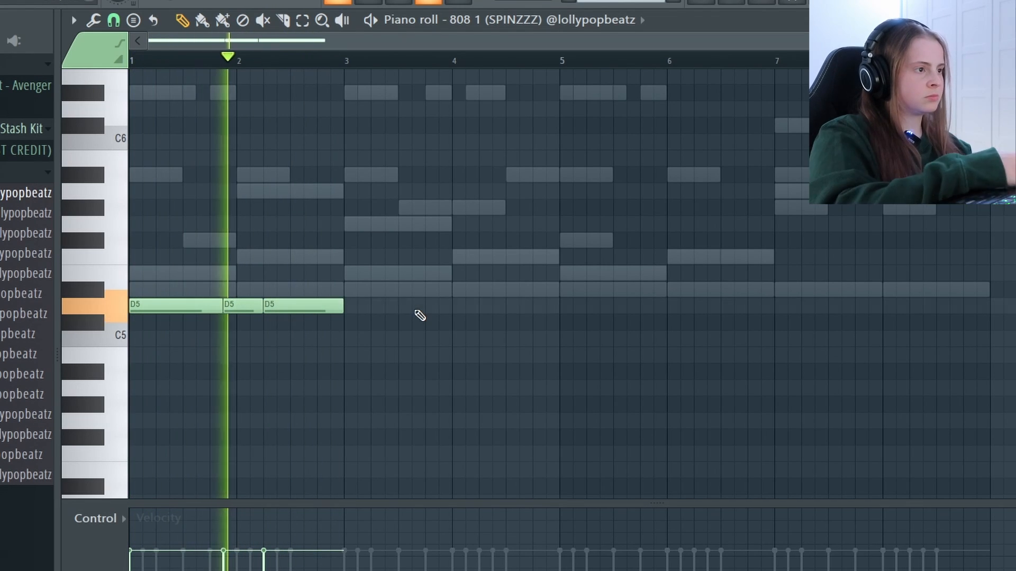
key(ctrl+b)
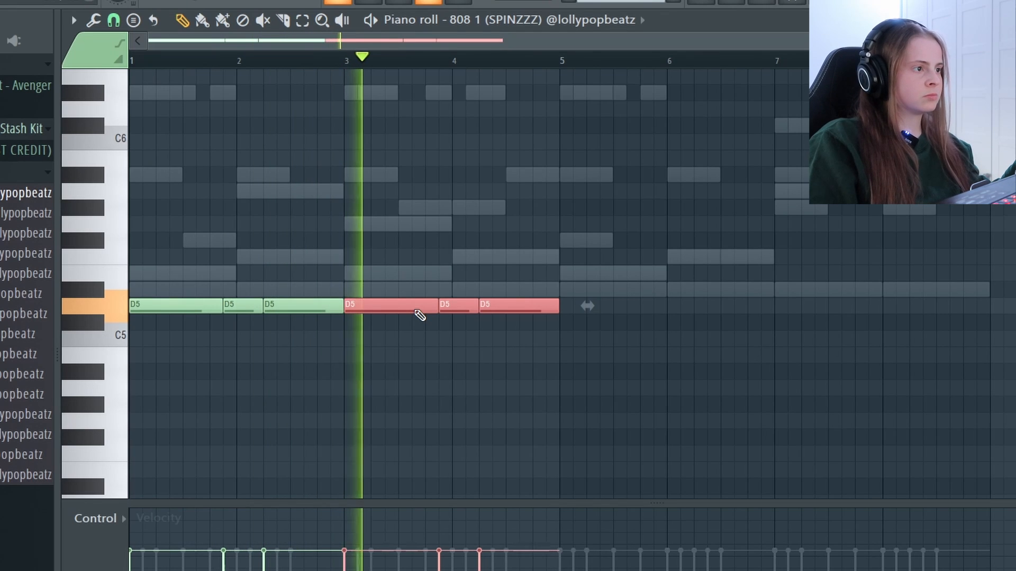
Step: Slice the last D5 note of the 808 pattern in bar 4 into shorter notes
click(282, 20)
click(500, 312)
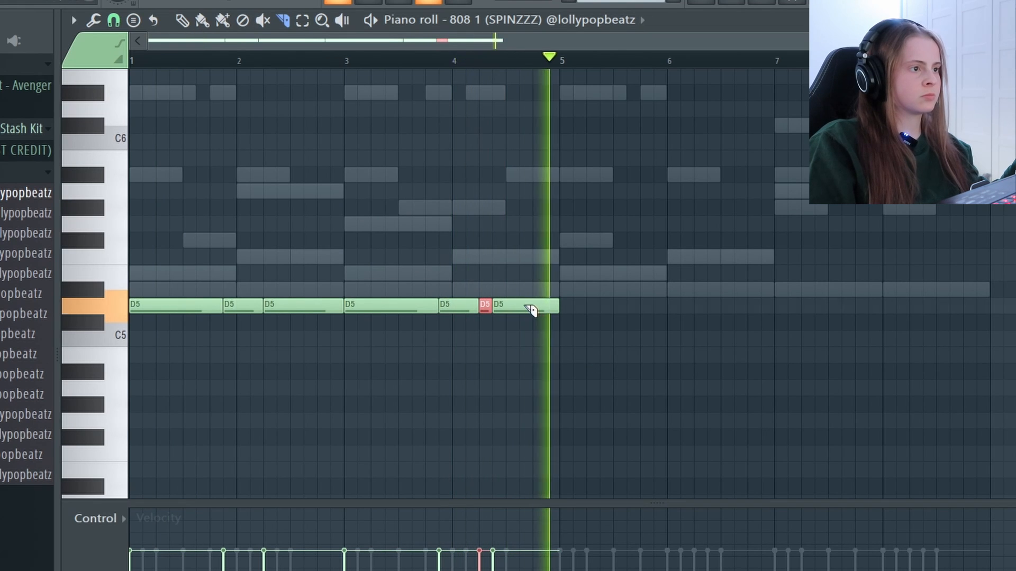
click(528, 309)
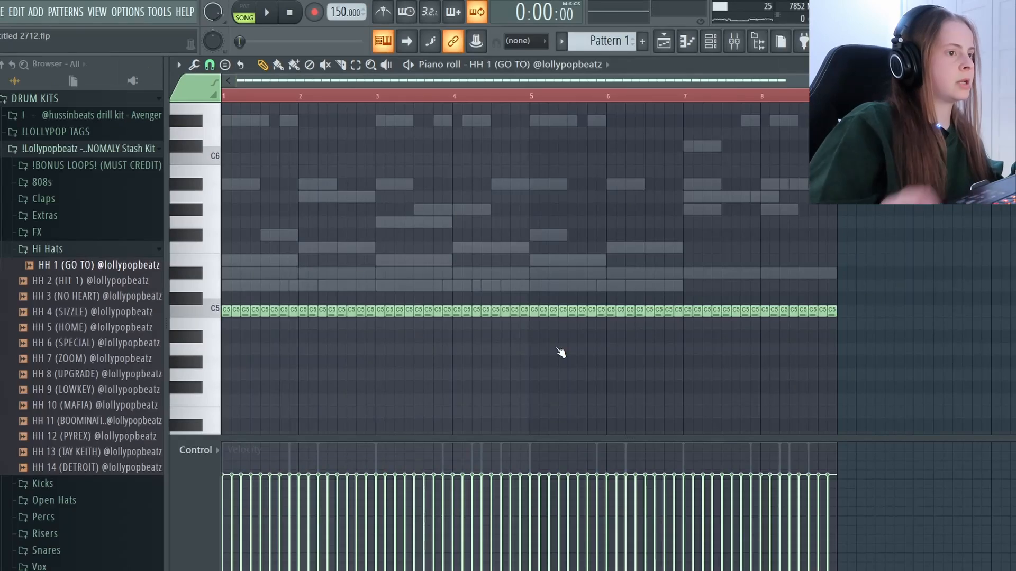
Step: Chop the fourth C5 hi-hat note of bar 1 into a fast roll and move the roll to a lower pitch
scroll(352, 106, up, 4)
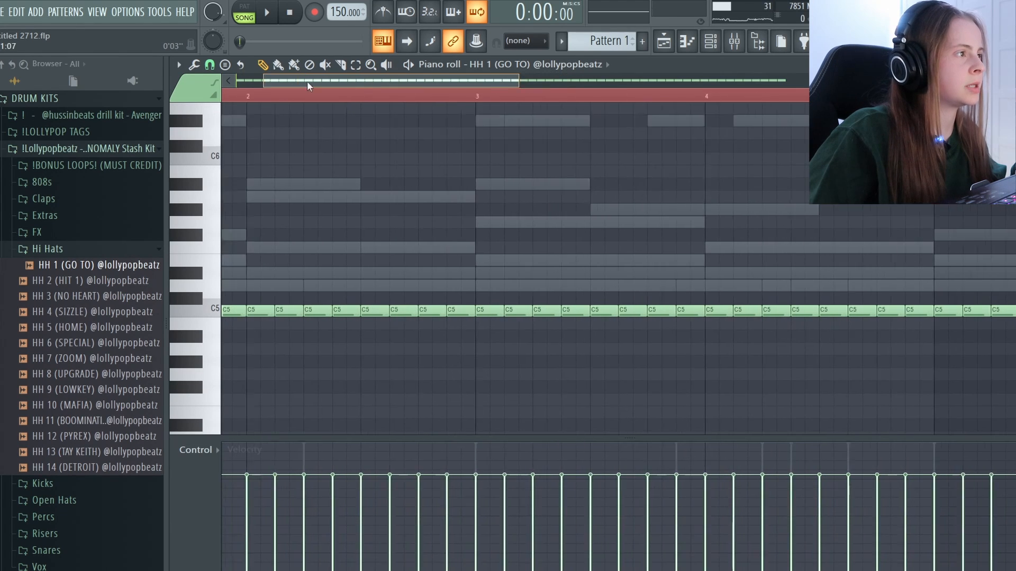
key(space)
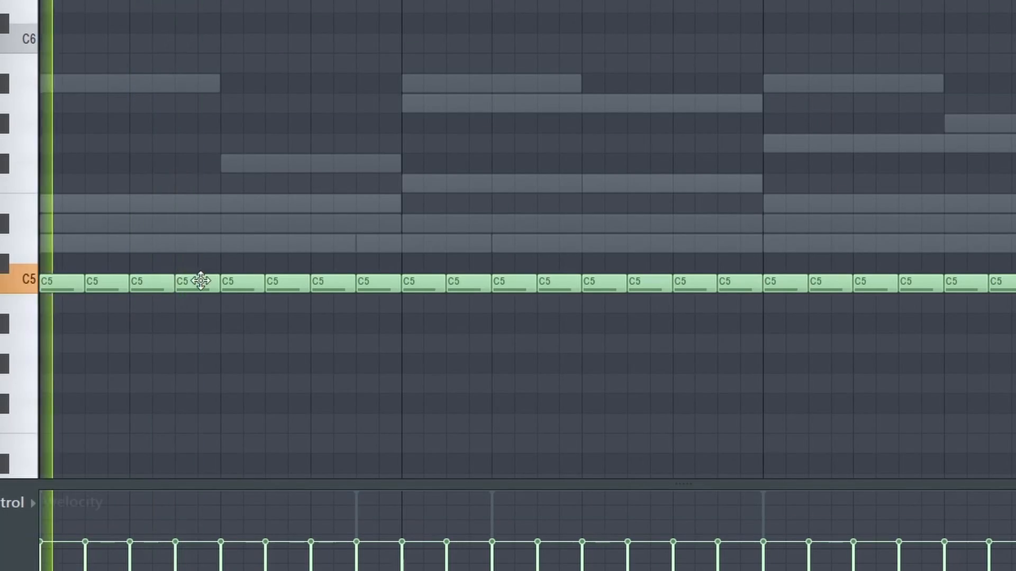
ctrl+click(192, 282)
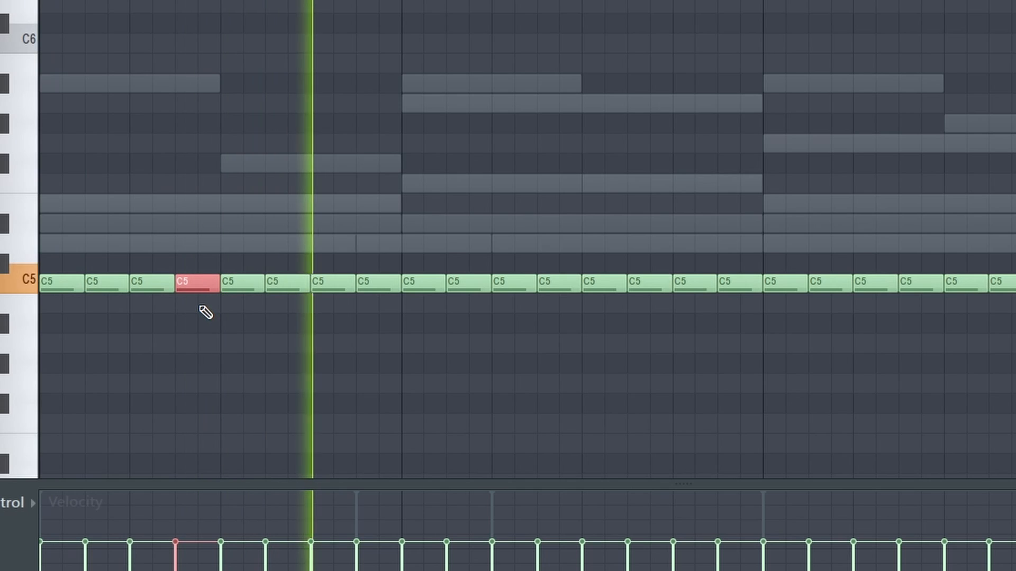
key(alt+u)
drag(180, 284, 169, 373)
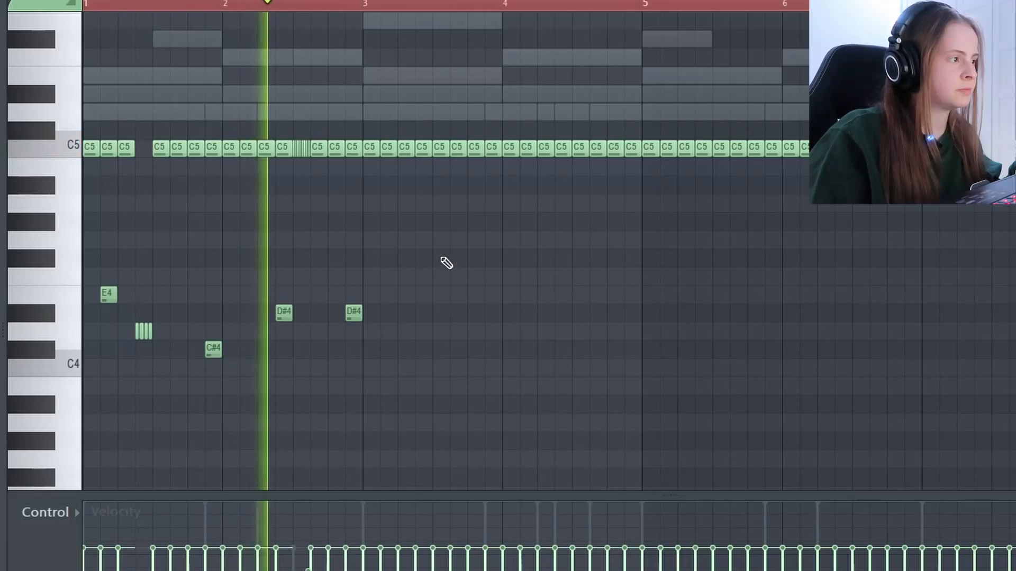
Step: Select the lower-pitched hi-hat notes in bars 1 and 2 and duplicate them into bars 3 and 4
drag(444, 263, 100, 365)
key(ctrl+b)
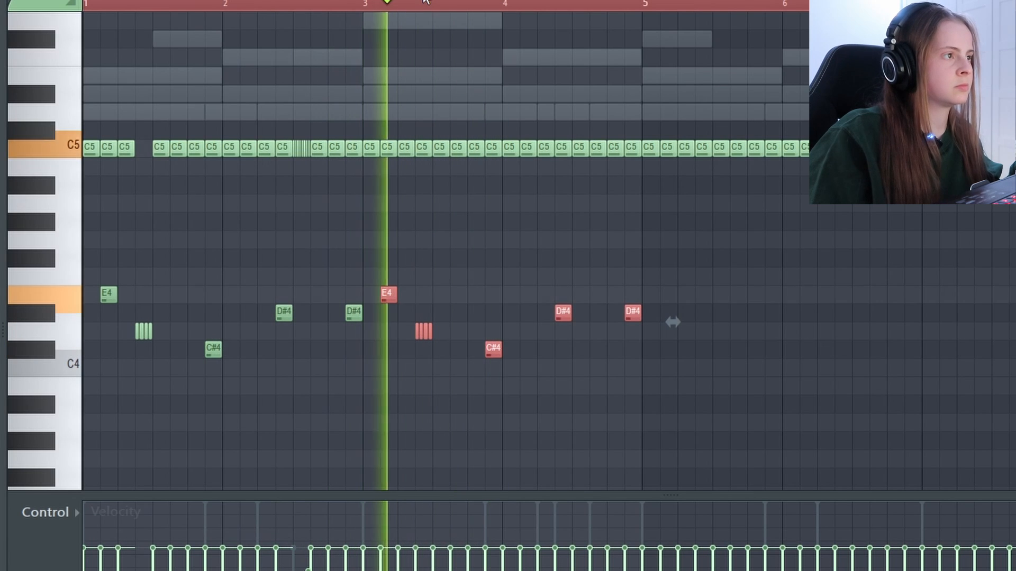
scroll(441, 11, up, 3)
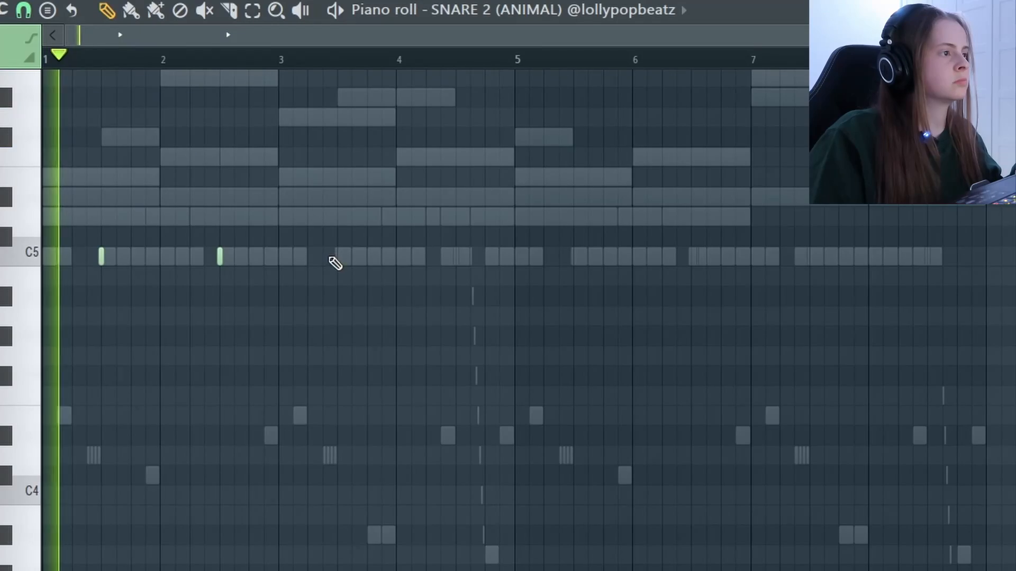
Step: Add SNARE 2 hits on C5 at the middle of bars 3 and 4 and select all four hits
click(337, 257)
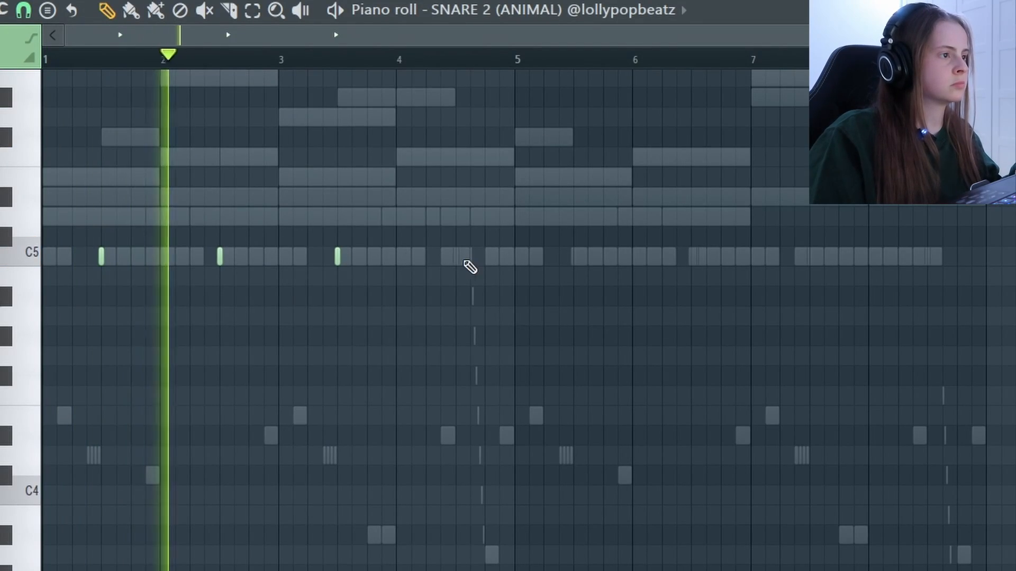
click(458, 260)
drag(554, 235, 81, 302)
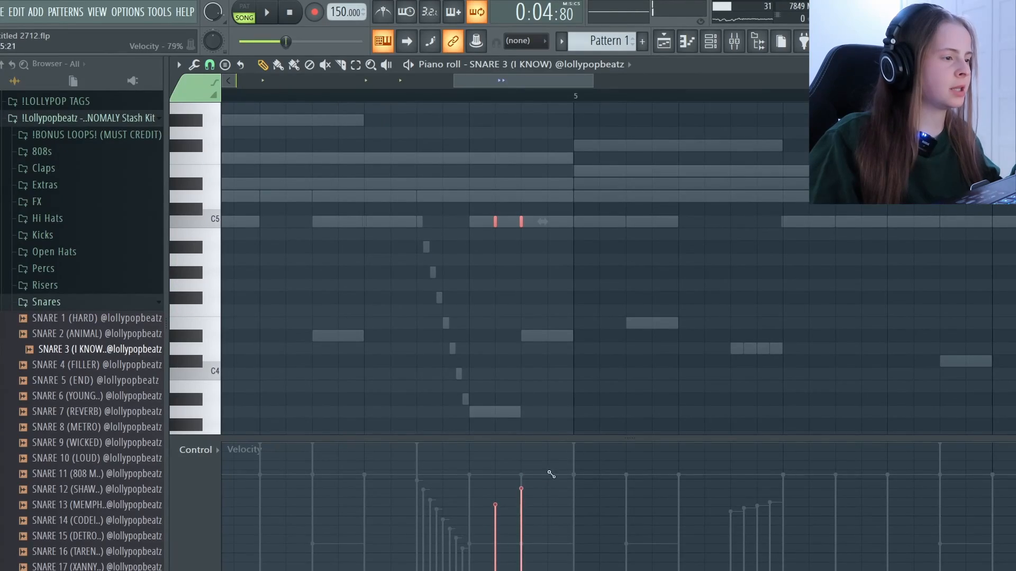
Step: Add the OH 1 (GO TO) open hat sample from the Open Hats folder as a new channel
scroll(612, 101, down, 6)
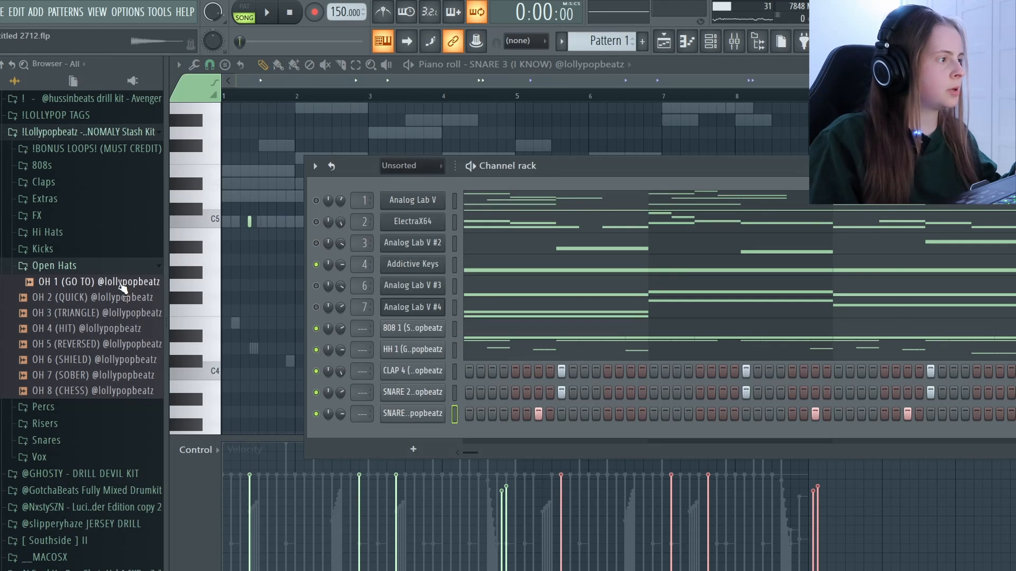
right_click(122, 287)
click(156, 292)
click(614, 158)
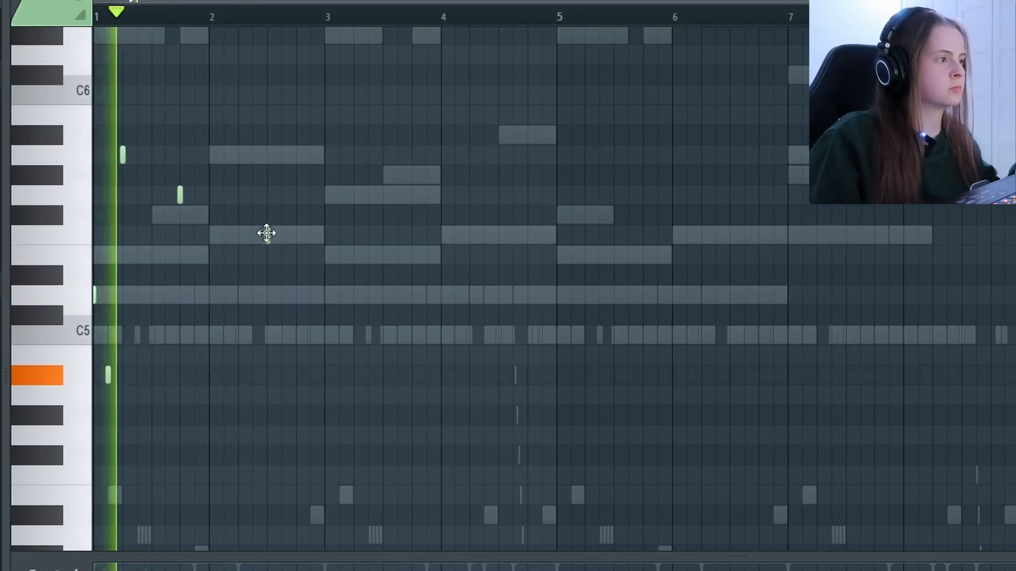
Step: Place a note in the middle of bar 2 of the ElectraX64 #2 melody and leave the synth's window
click(267, 234)
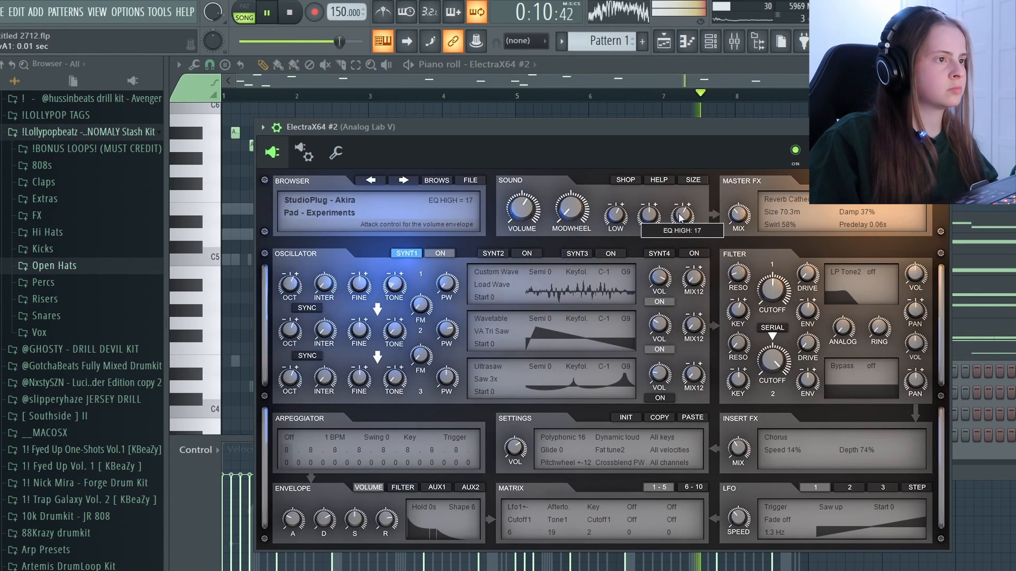
click(628, 86)
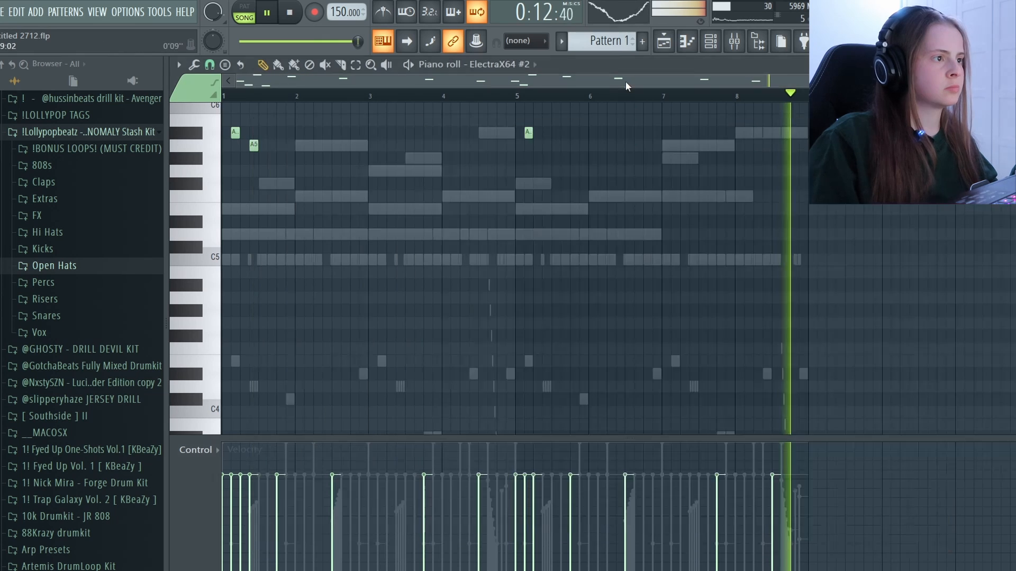
scroll(694, 347, up, 5)
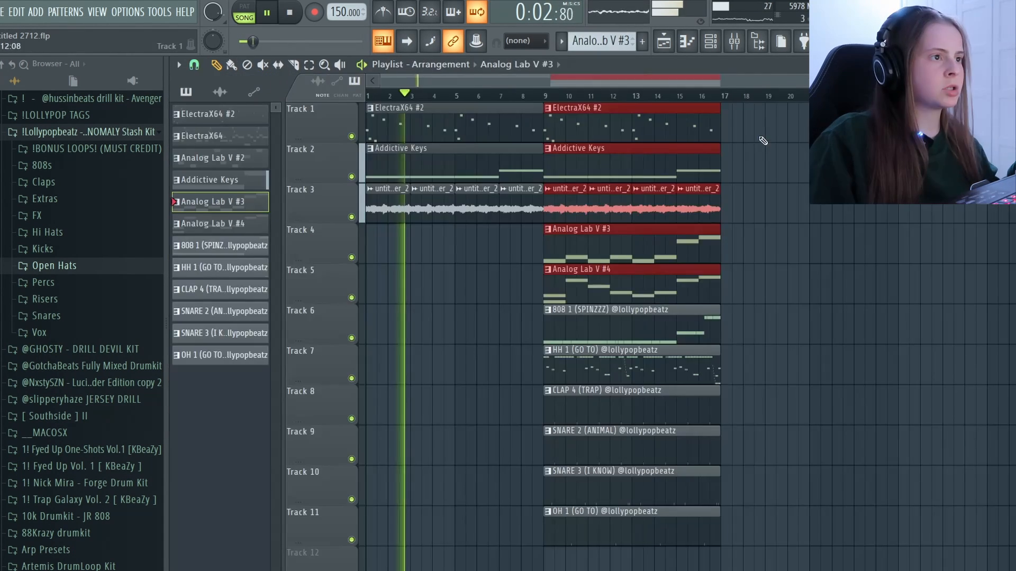
Step: Duplicate the clips of bars 9 to 17 to bar 17 and delete the Analog Lab V #3 clip at bar 9 on Track 4
mouse_move(758, 135)
mouse_down()
mouse_move(620, 433)
mouse_move(550, 544)
mouse_move(748, 456)
mouse_up()
scroll(806, 100, down, 1)
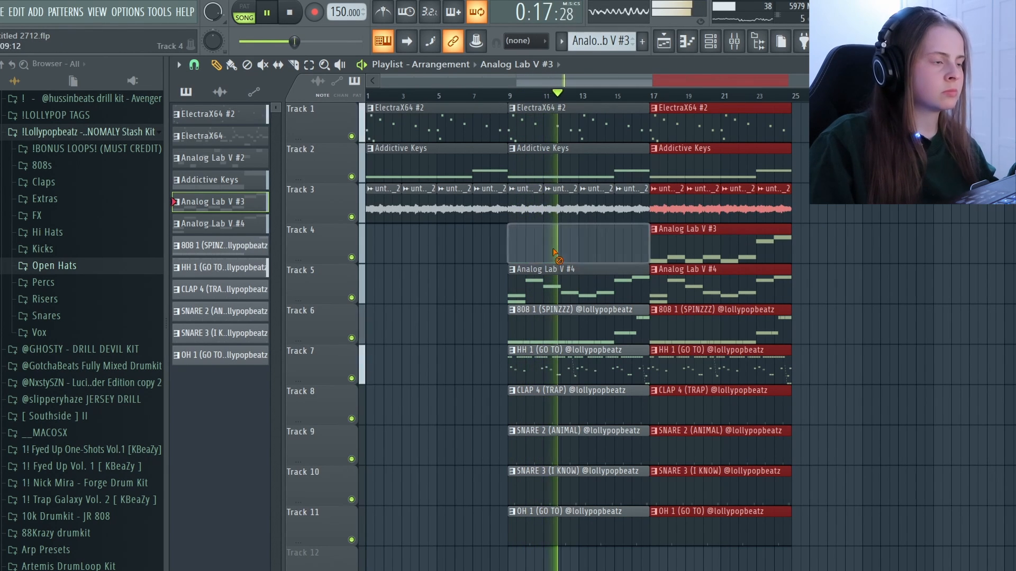
right_click(576, 248)
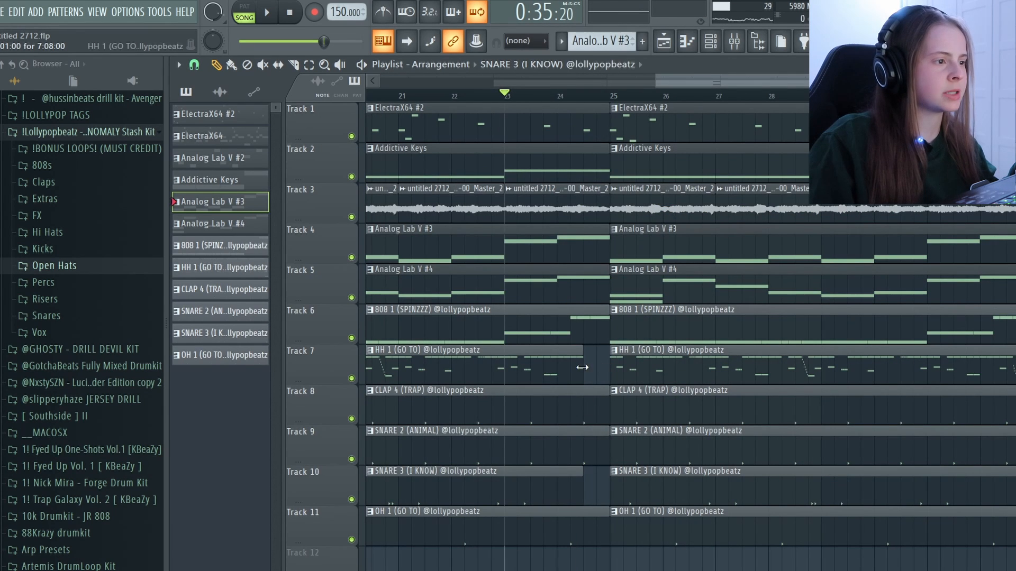
Step: Shorten the 808 clip before bar 25 to a length of 7:08:00 and play the transition
key(space)
drag(608, 329, 582, 329)
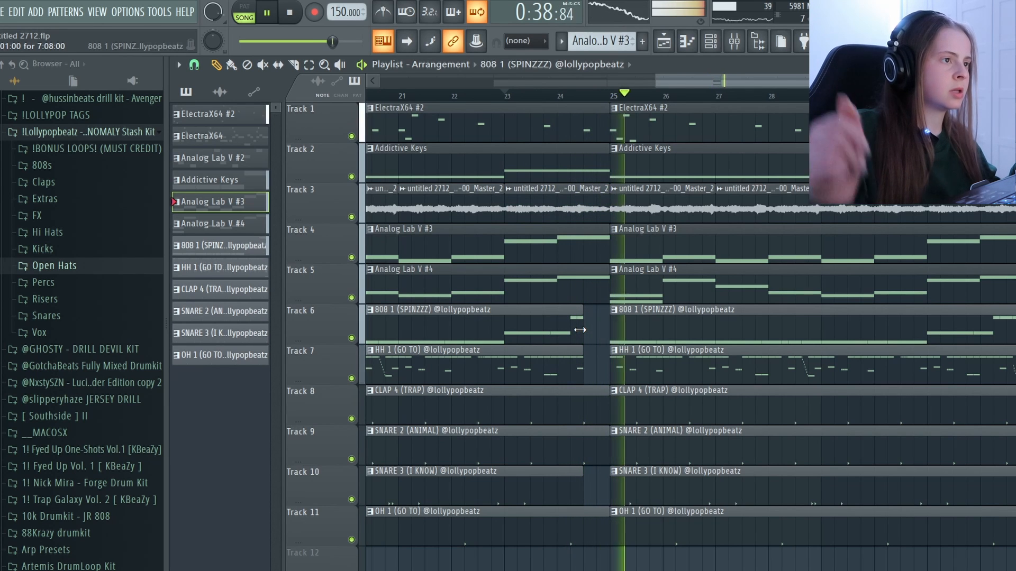
key(space)
scroll(597, 272, down, 2)
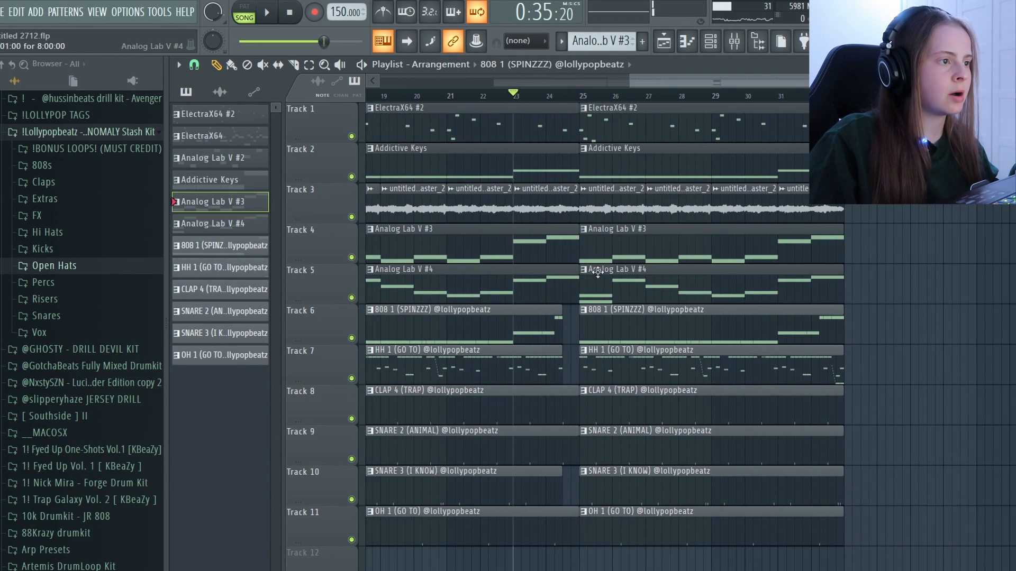
Step: Delete the Analog Lab V #3 and Analog Lab V #4 clips starting at bar 25 and play from there
right_click(598, 249)
right_click(598, 274)
click(584, 99)
scroll(688, 185, down, 2)
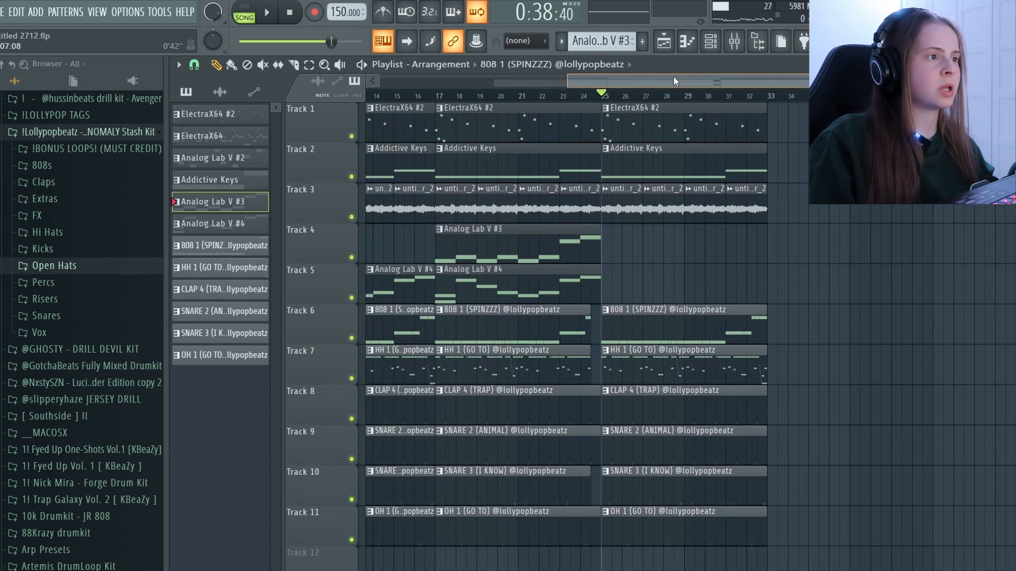
key(space)
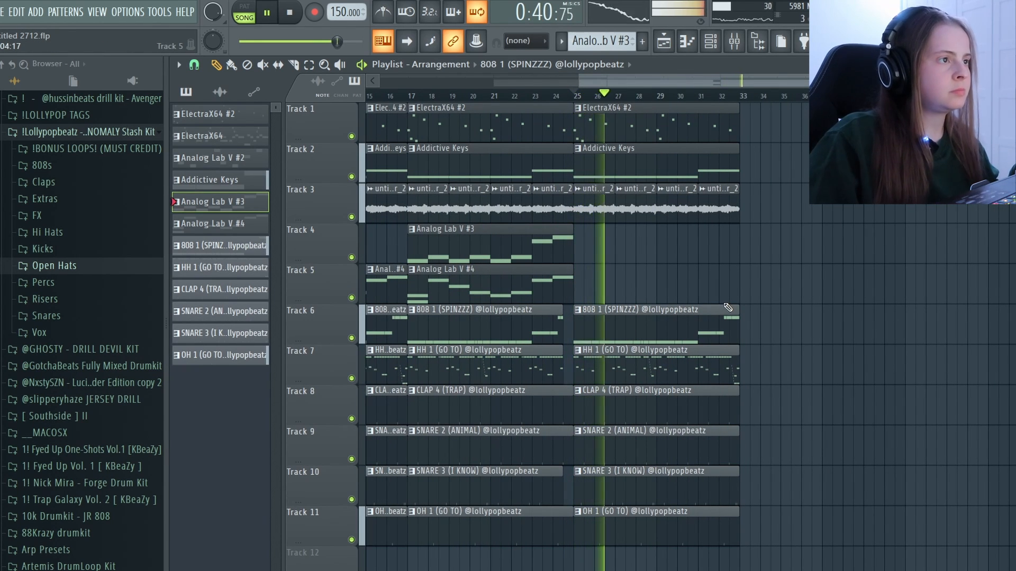
Step: Delete the ElectraX64 #2 clip at bar 25 on Track 1 and play the section
right_click(665, 129)
key(space)
key(space)
Step: Select all clips from bar 25 to 33 across the tracks and duplicate them to bar 33
scroll(739, 106, down, 2)
drag(854, 158, 783, 553)
scroll(785, 547, up, 2)
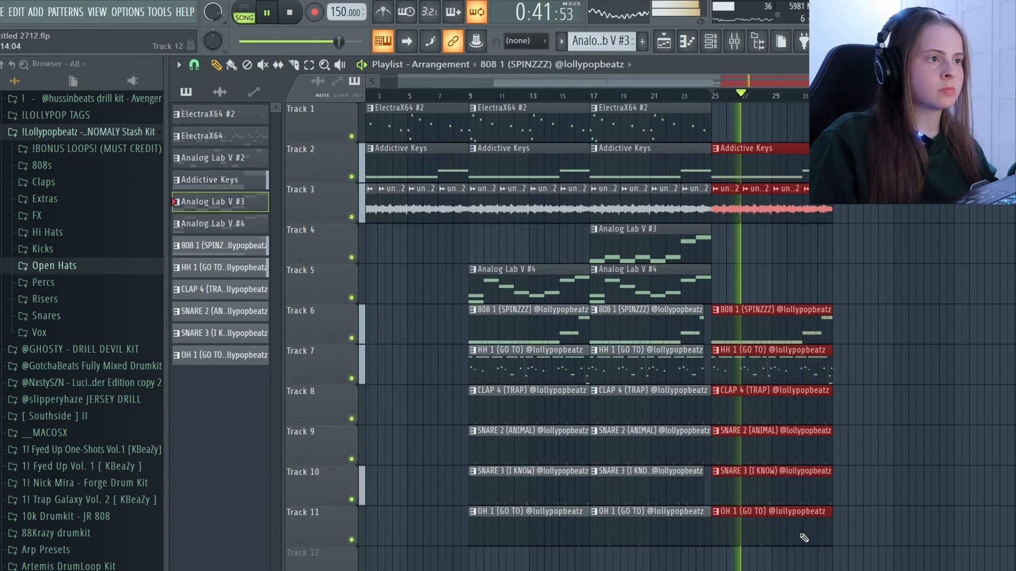
key(ctrl+b)
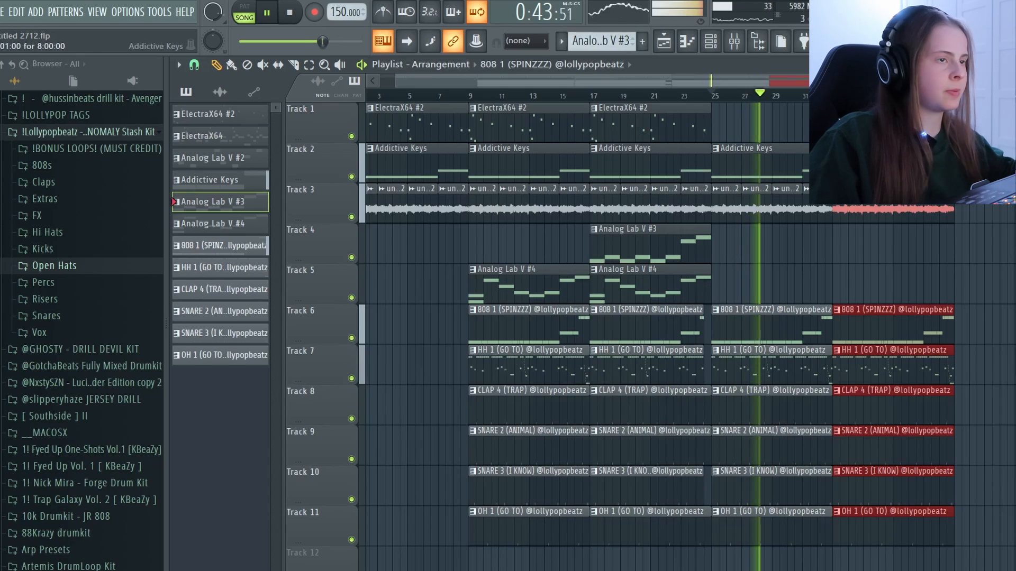
scroll(884, 122, down, 2)
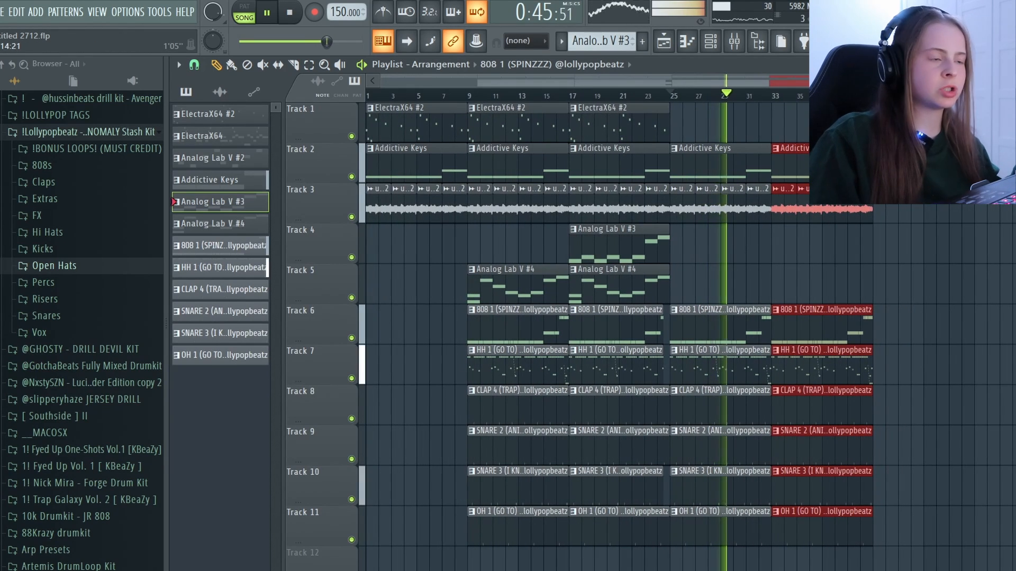
Step: Delete the HH 1 (GO TO) clip at bar 41 on Track 7 and play the section from there
scroll(974, 122, up, 4)
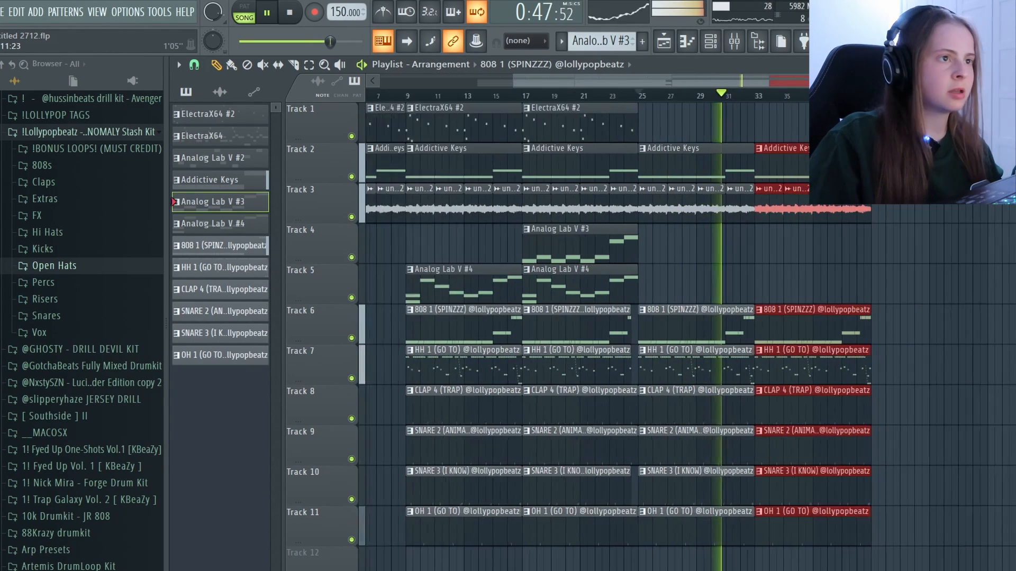
scroll(974, 122, down, 2)
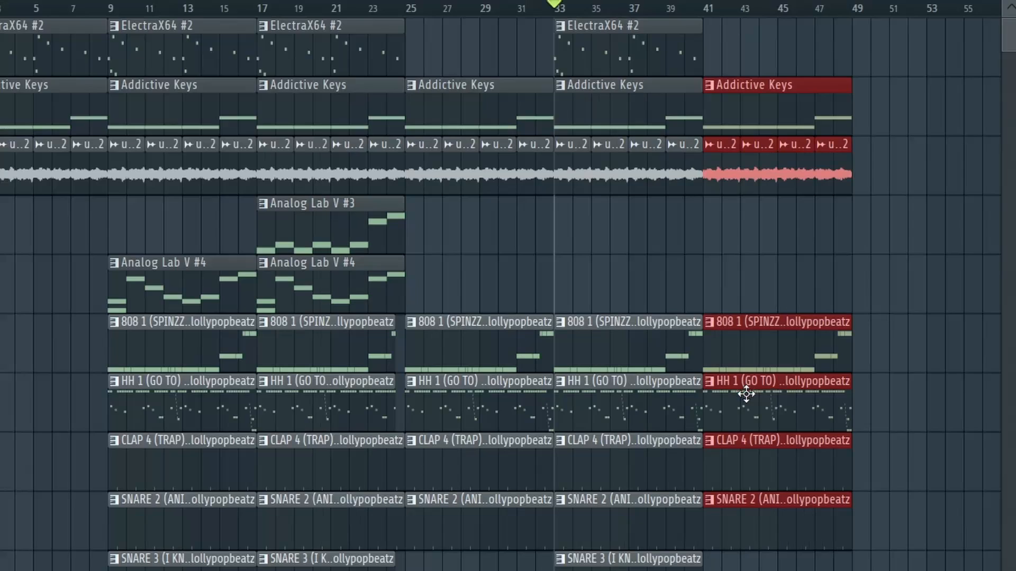
right_click(754, 403)
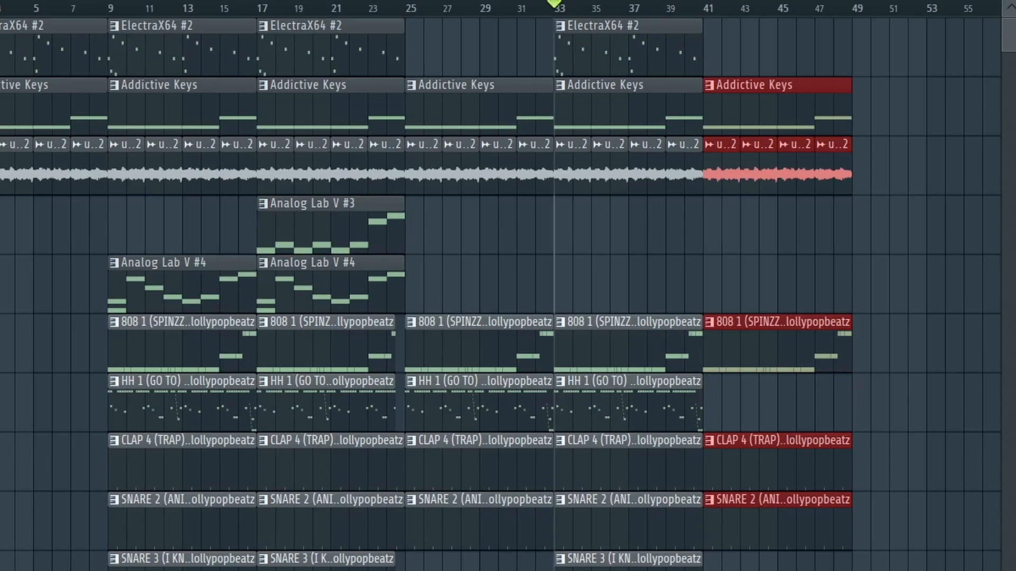
drag(643, 1, 676, 12)
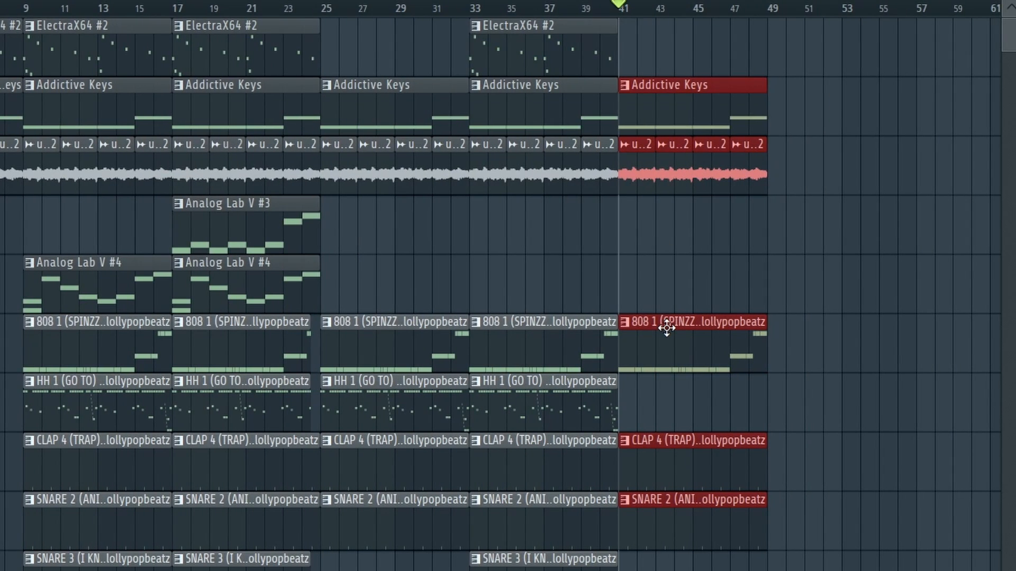
key(space)
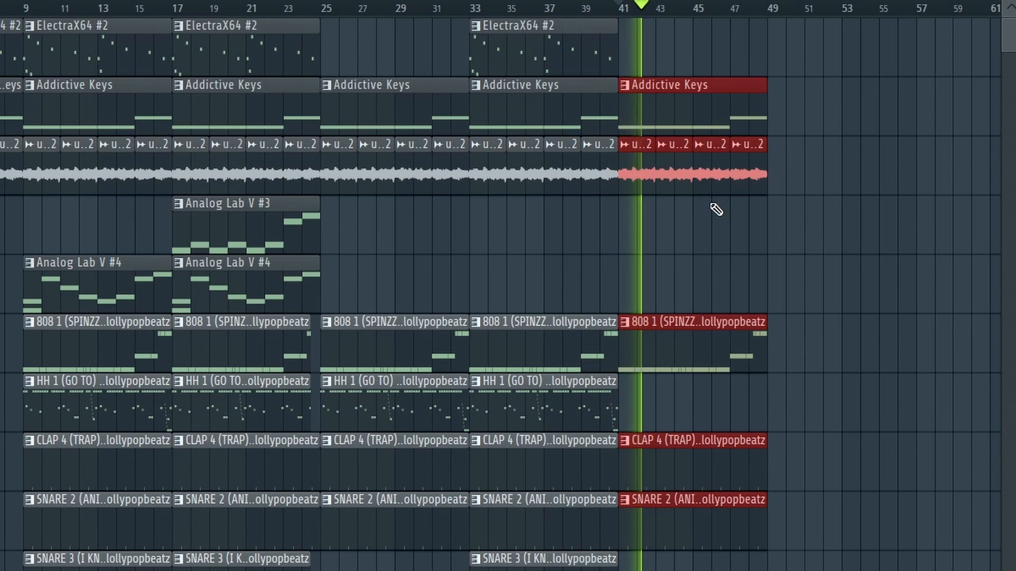
Step: Deselect the clips, resize the 808 clip at bar 41 to end shortly before bar 49, and play its ending
click(584, 286)
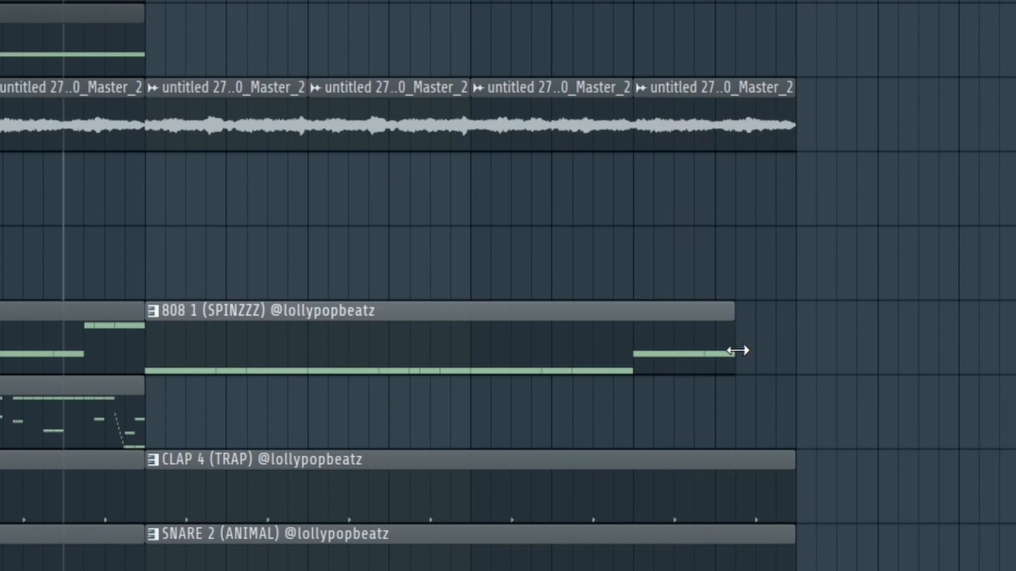
drag(737, 352, 757, 351)
click(633, 3)
key(space)
scroll(754, 3, down, 5)
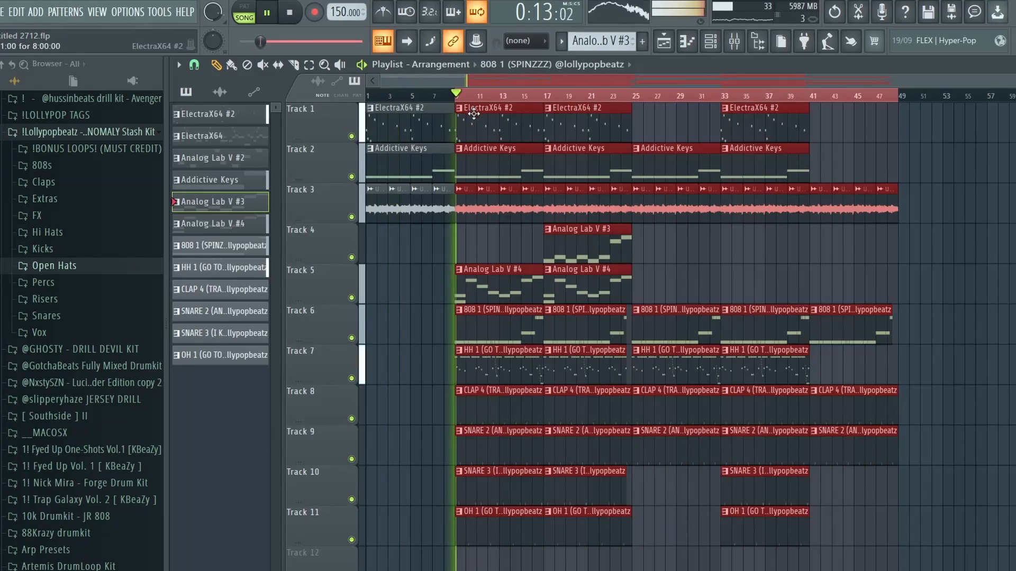
Step: Duplicate all clips from bar 9 to 49 to bar 49 and set the playback position shortly before the new section
shift+drag(474, 114, 917, 110)
key(space)
key(ctrl+d)
click(877, 95)
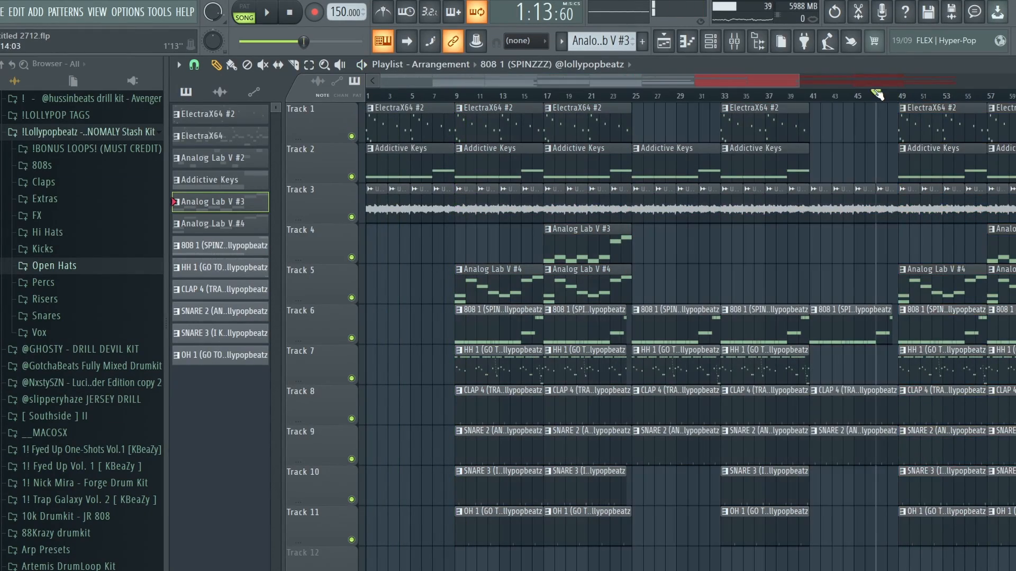
scroll(877, 94, down, 4)
drag(804, 99, 711, 108)
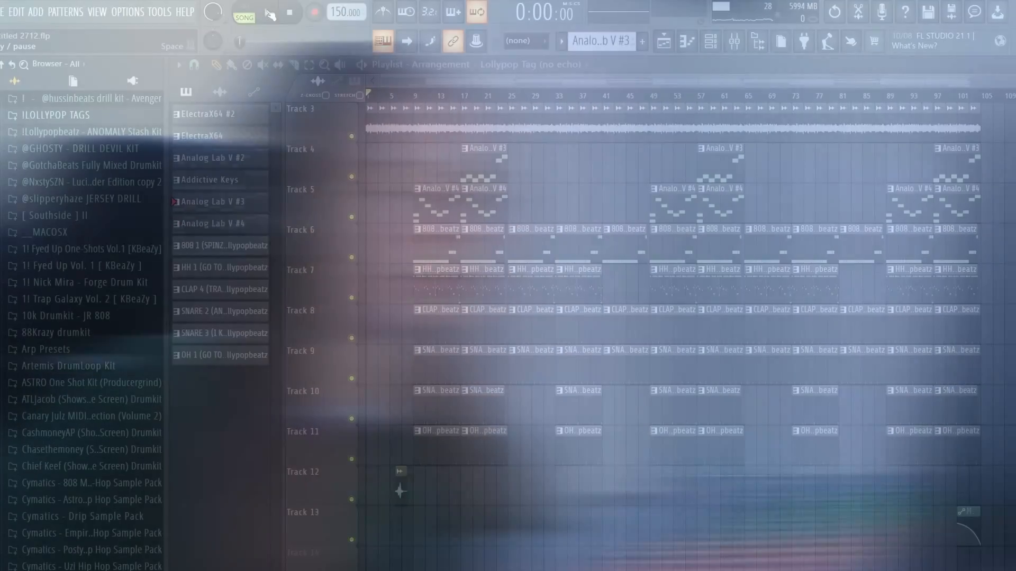
Step: Play the complete arrangement from the beginning and look over all its tracks
click(269, 13)
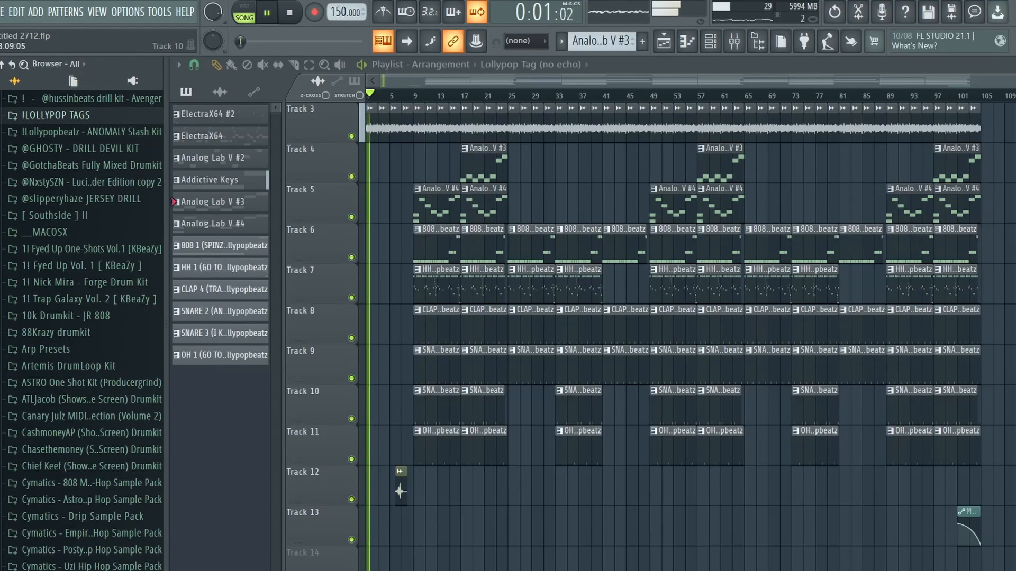
scroll(651, 336, up, 2)
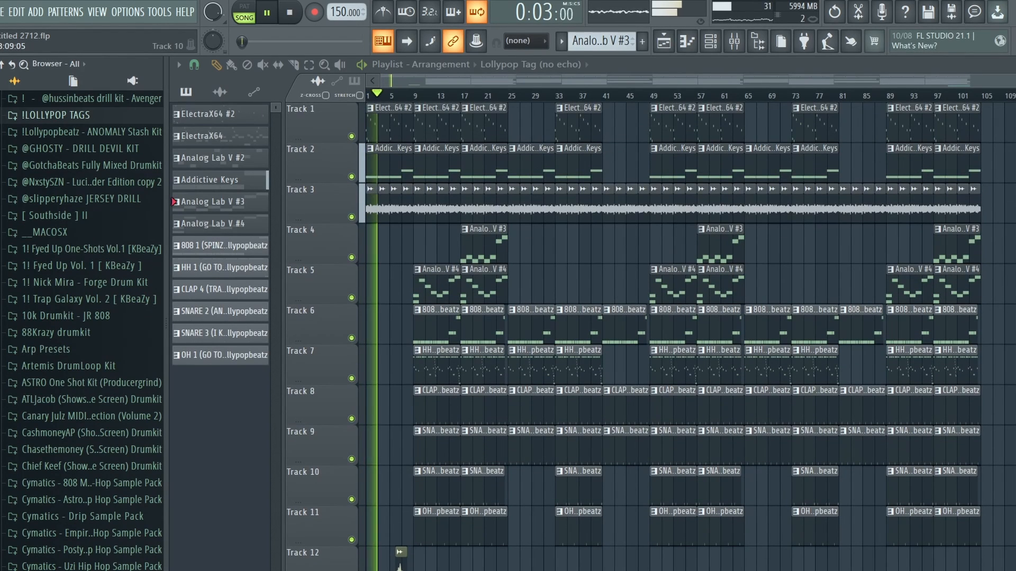